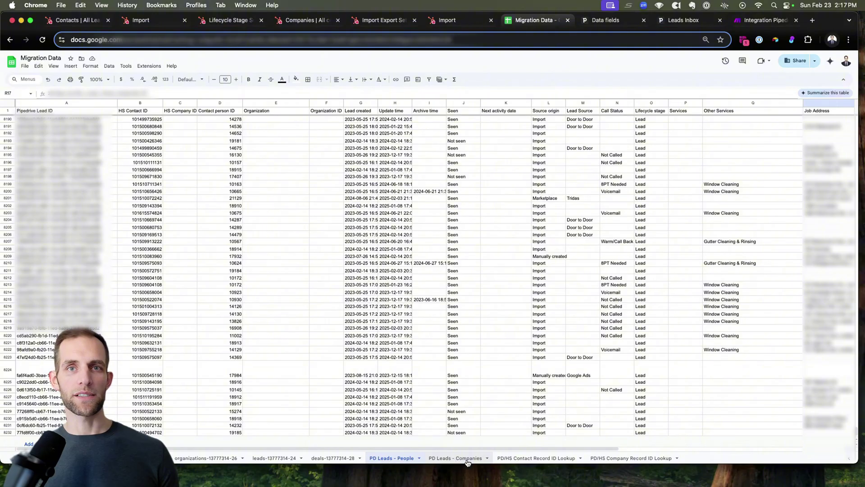
Step: Widen the HS Company ID column and download the PD Leads - People sheet as a CSV file
scroll(189, 182, up, 9)
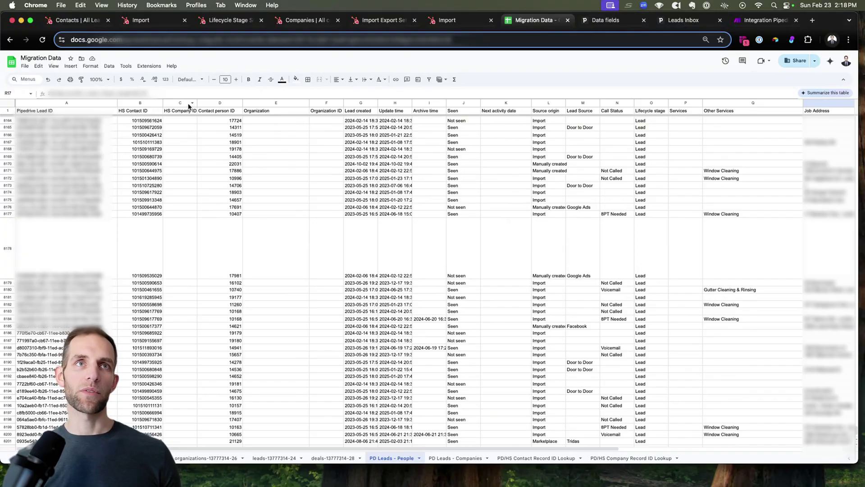
drag(197, 102, 214, 103)
click(38, 65)
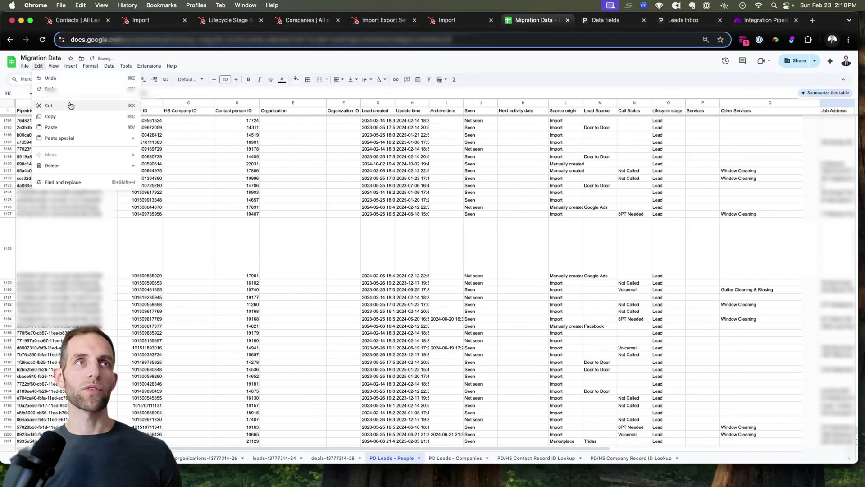
click(25, 66)
mouse_move(45, 149)
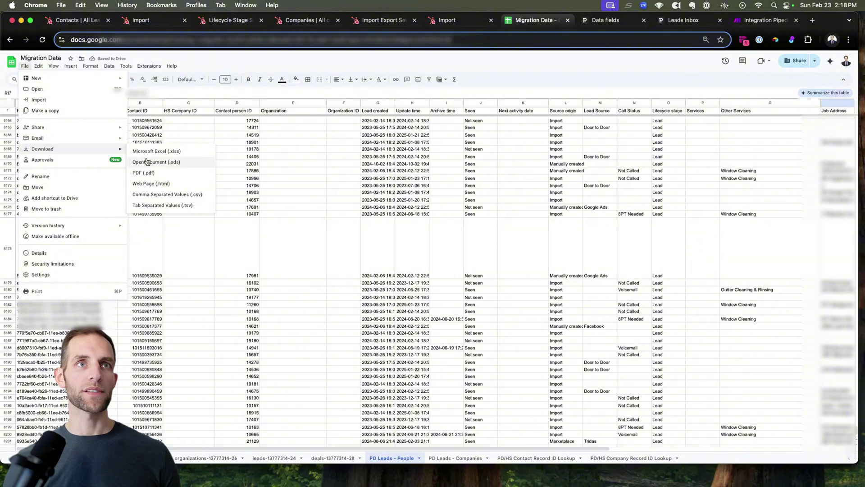
click(164, 194)
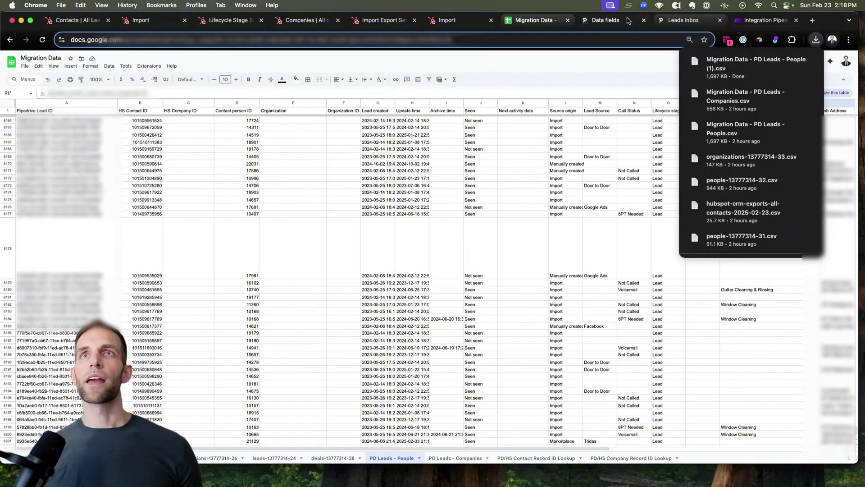
Step: Switch to Pipedrive's data fields and add a lead/deal custom field named "HS Contact ID Associated to Lead" with the Text type
click(628, 21)
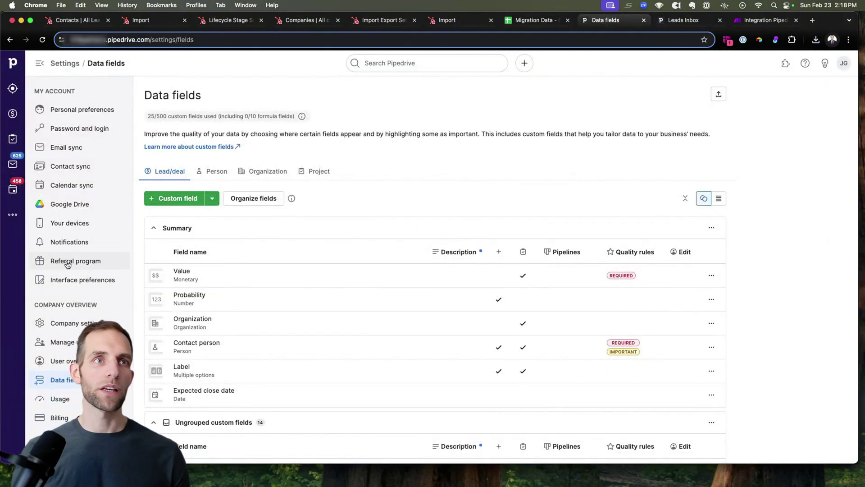
click(169, 201)
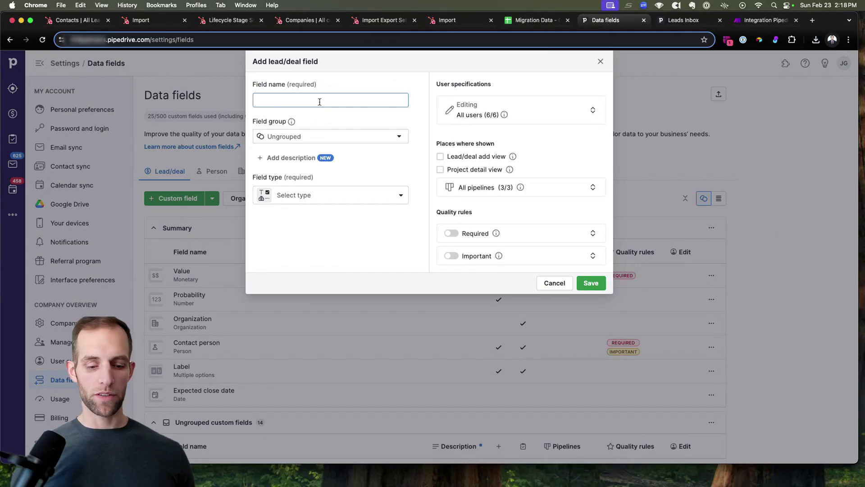
text(HS Contact)
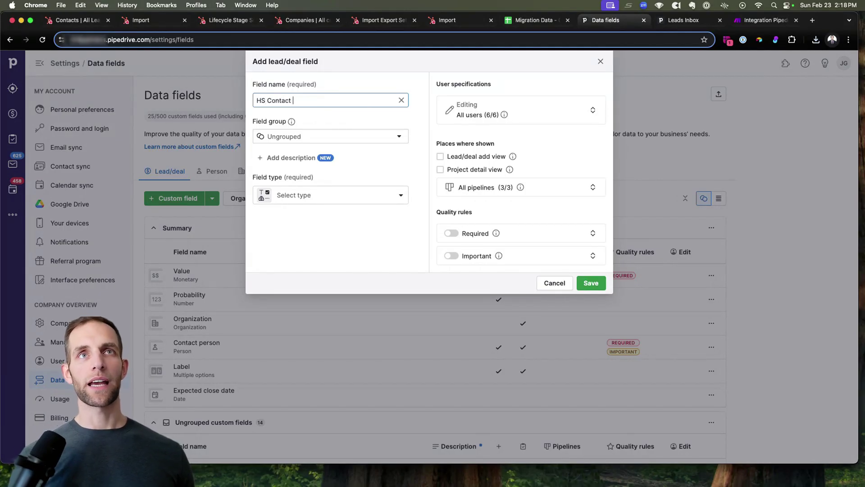
text( ID Associated)
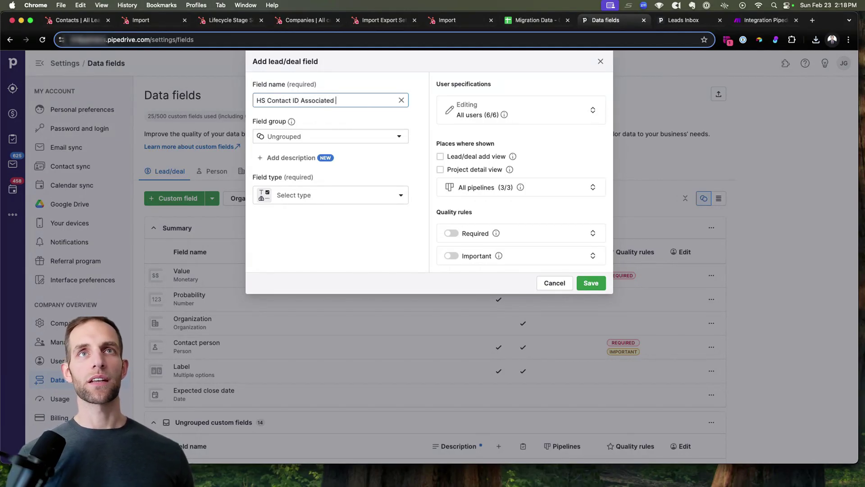
text( to Lead)
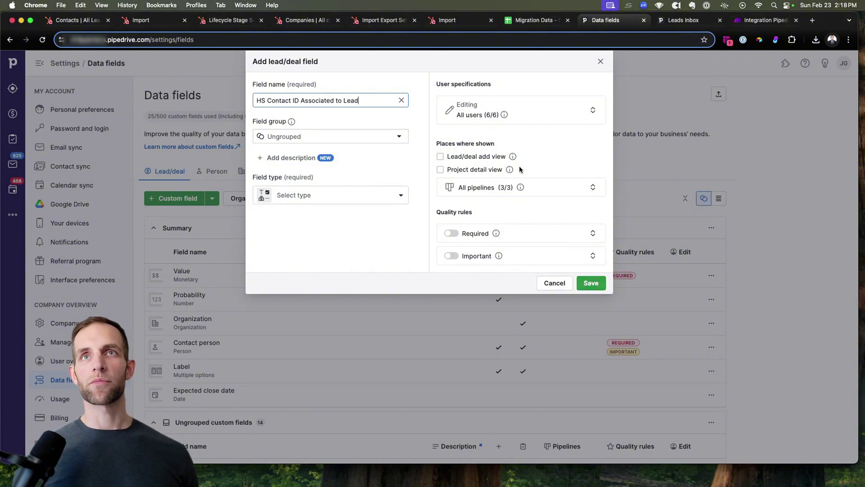
click(319, 195)
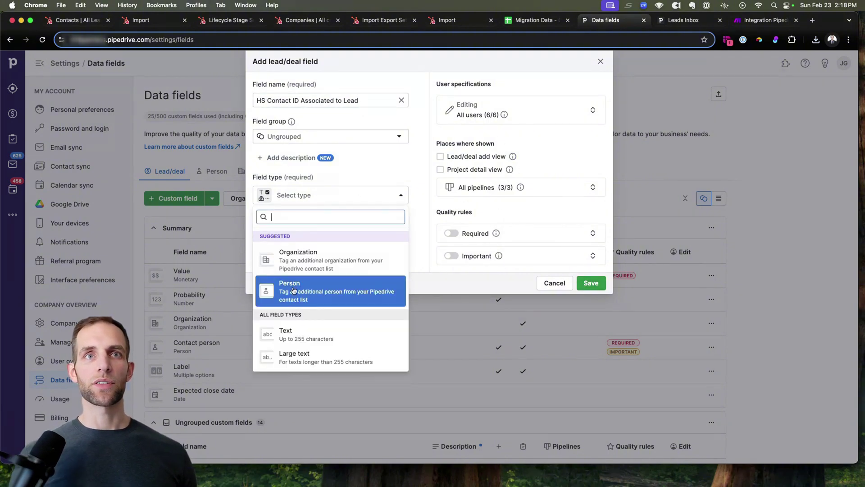
scroll(300, 269, down, 1)
click(298, 309)
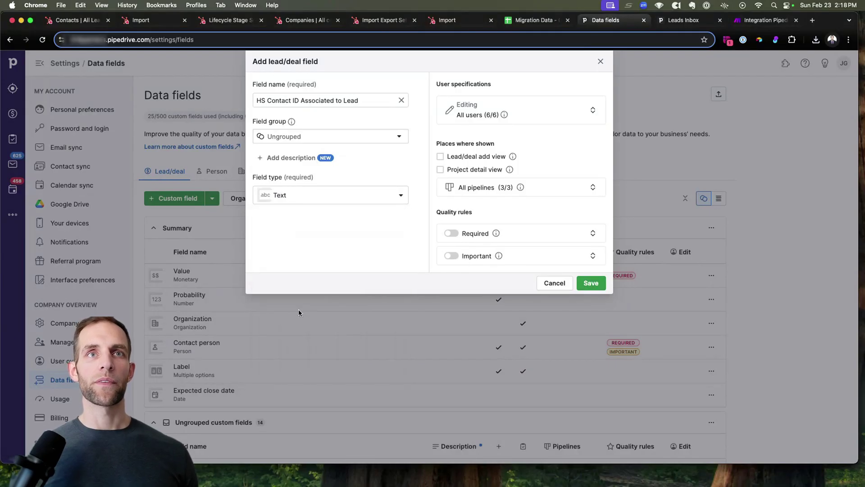
click(595, 284)
Step: Add another lead/deal custom field named "HS Company ID Associated to Lead" with the Text type
scroll(233, 315, down, 3)
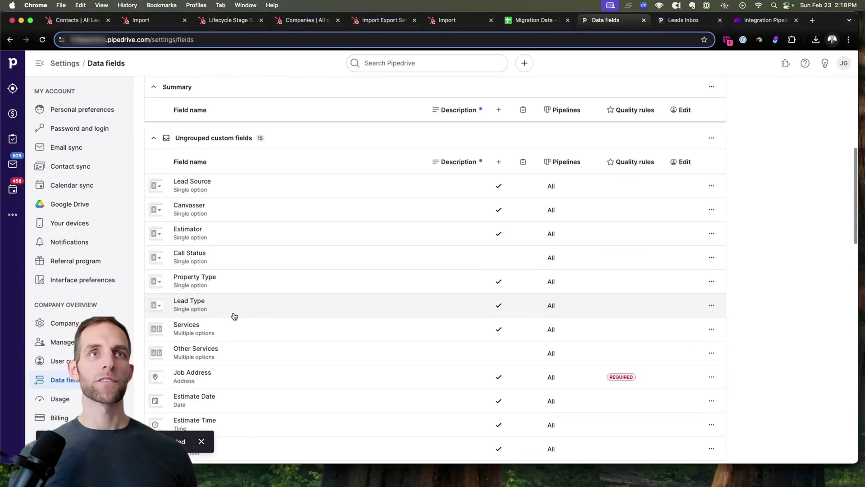
scroll(233, 315, up, 5)
click(177, 197)
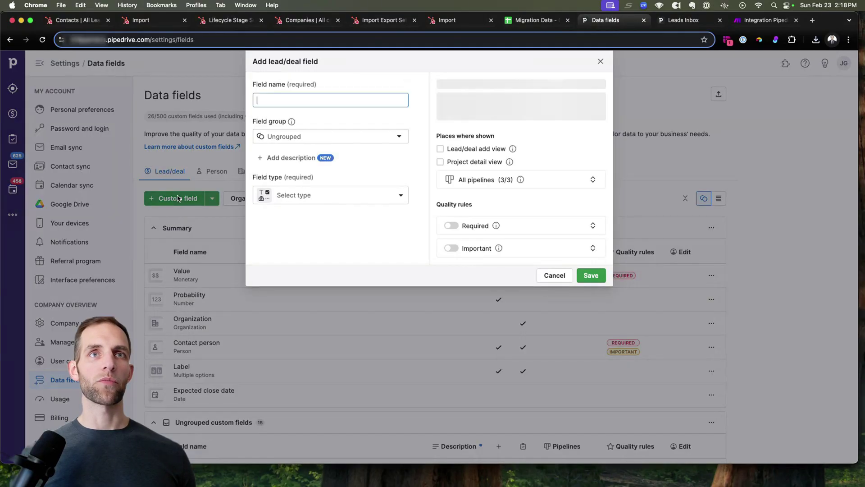
text(HS )
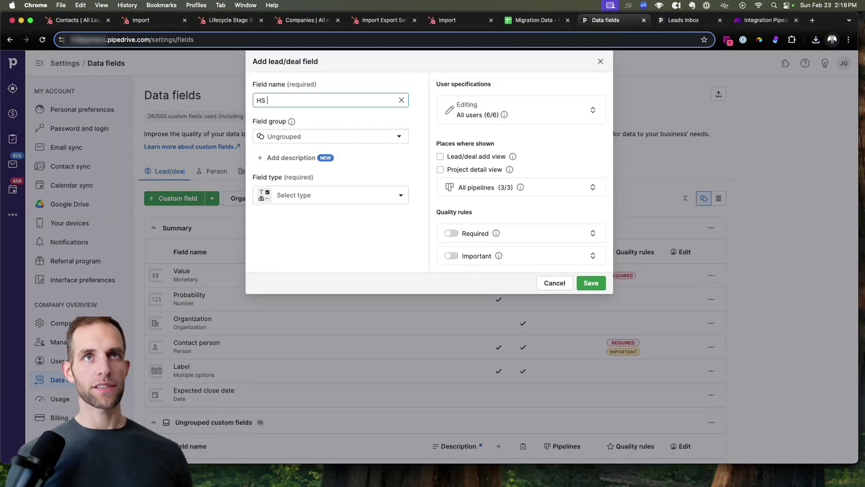
text(Company ID Associated to Lead)
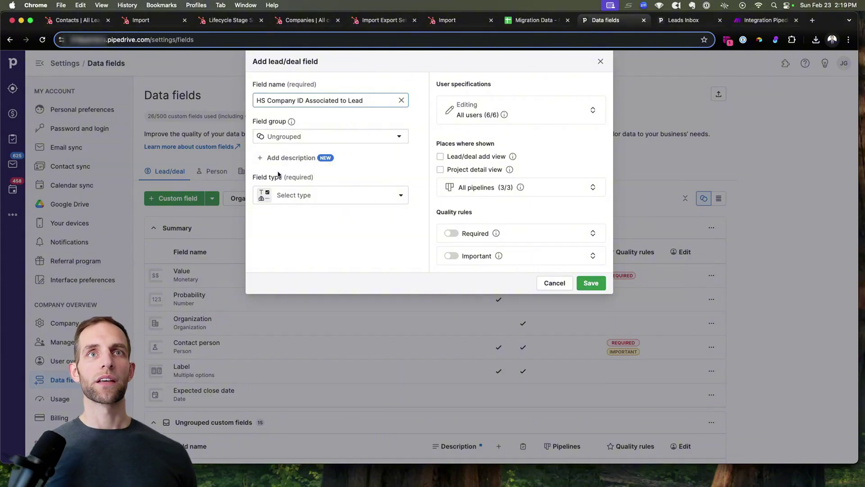
click(289, 195)
click(298, 240)
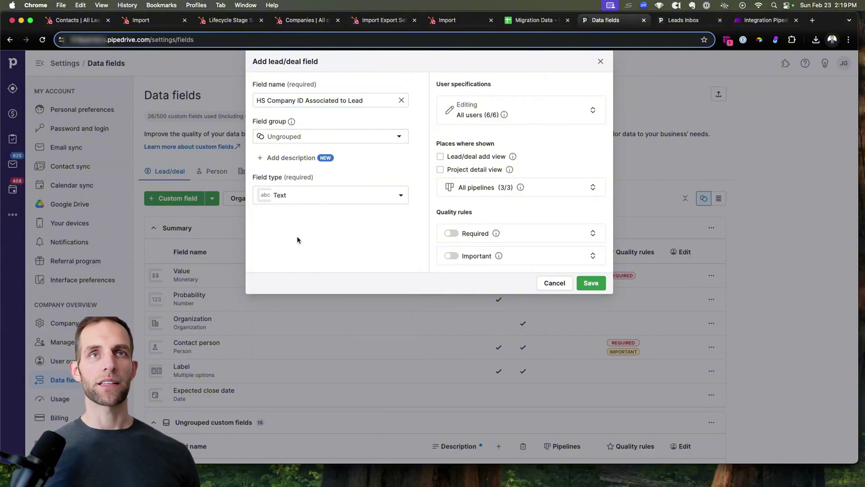
click(592, 283)
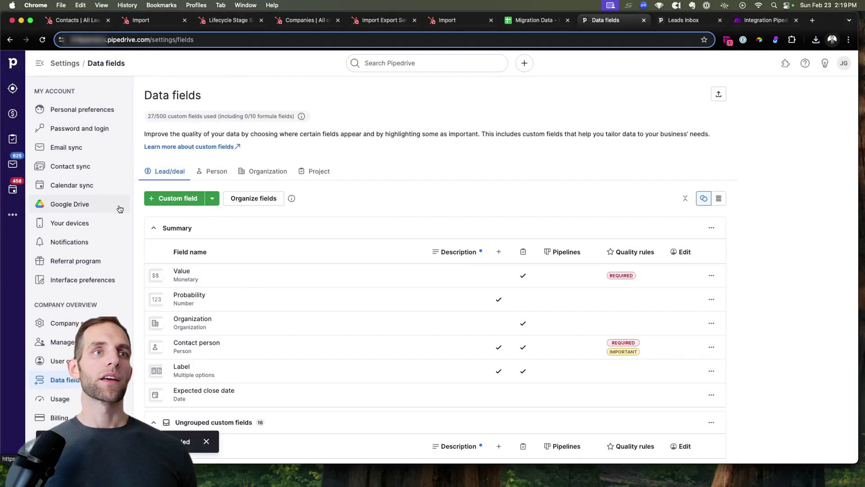
Step: Open Pipedrive's data import tool and cancel the unfinished leads import
click(844, 63)
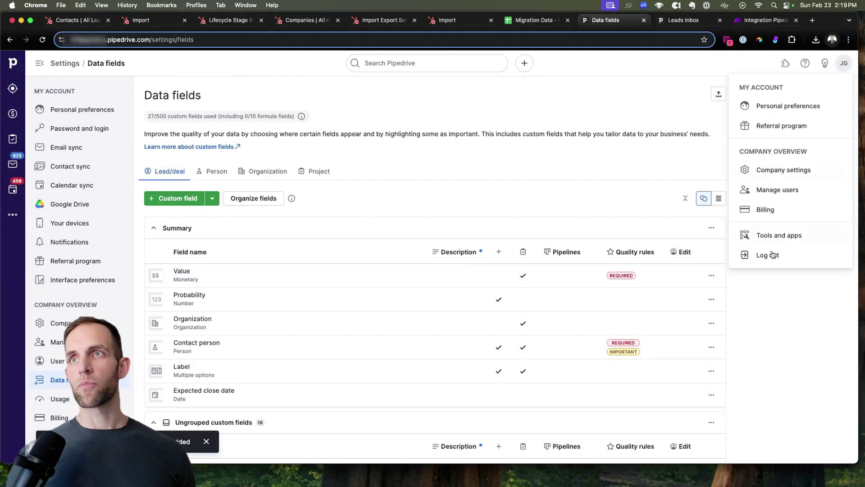
click(776, 237)
click(63, 263)
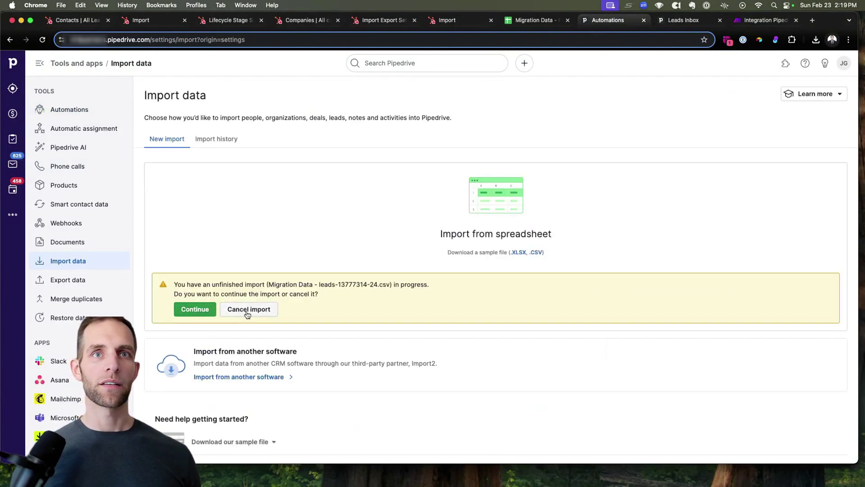
click(247, 310)
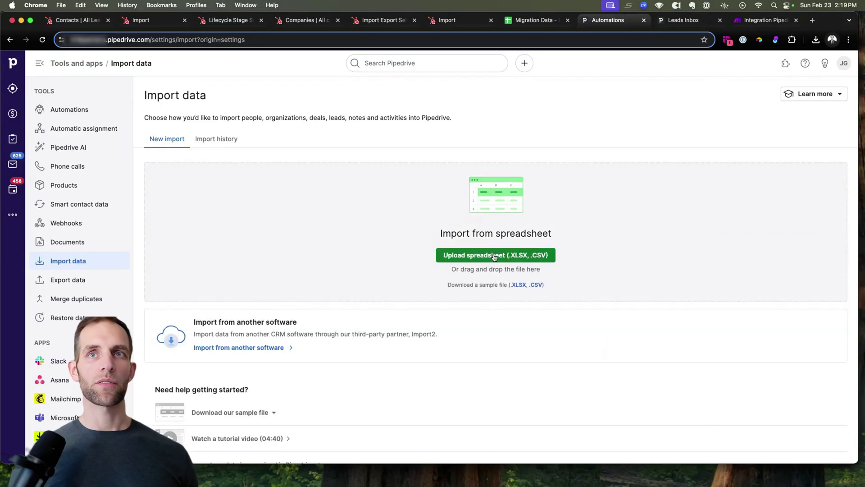
Step: Upload "Migration Data - PD Leads - People (1).csv" from Downloads as the spreadsheet to import
click(495, 257)
click(363, 187)
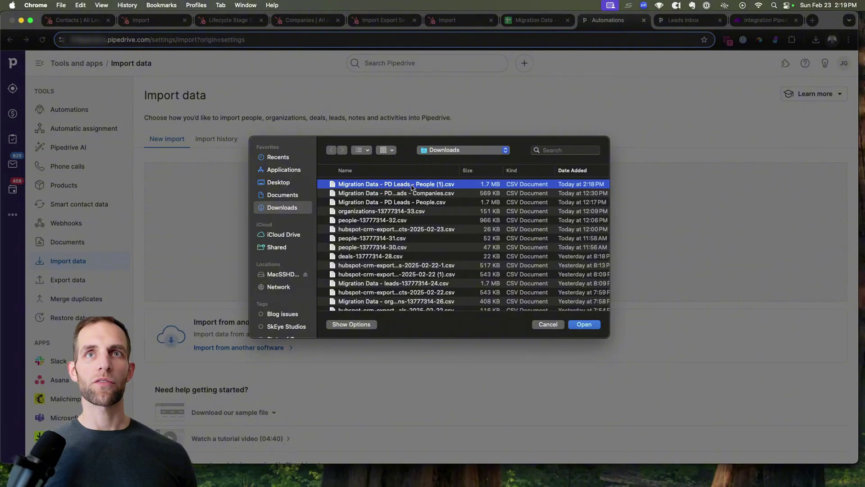
click(578, 324)
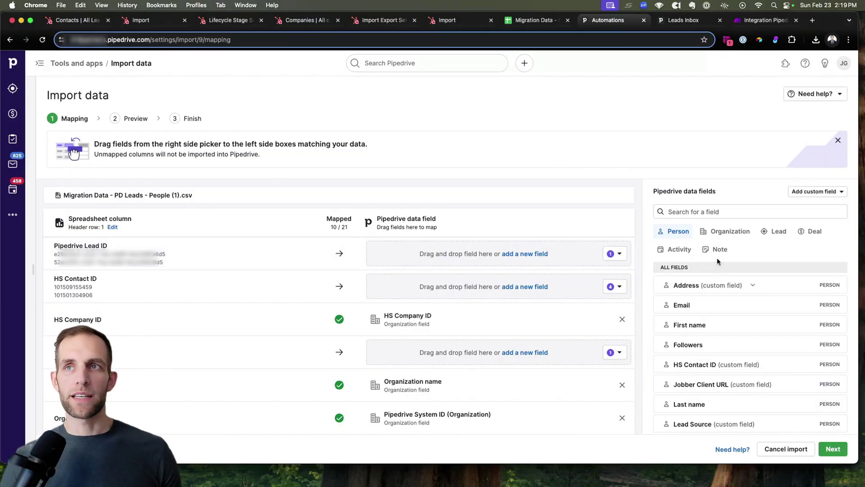
Step: Find the ID fields and map the Pipedrive Lead ID column to Pipedrive System ID (Lead)
click(695, 214)
text(id)
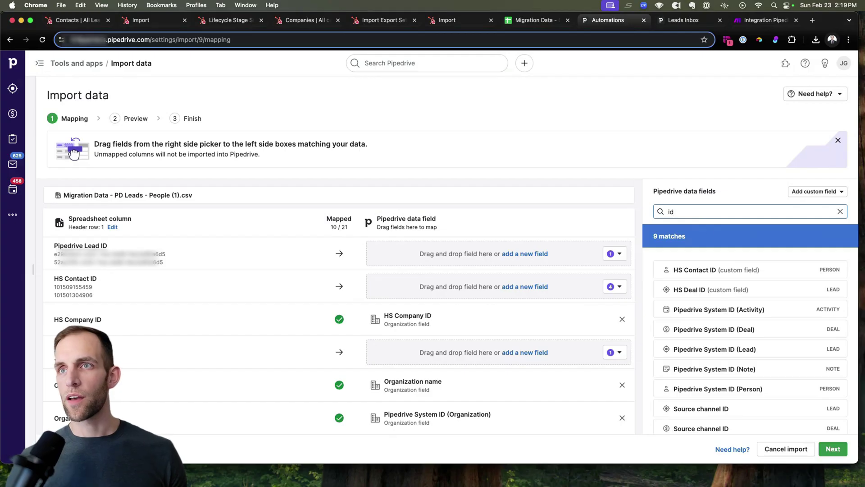
drag(730, 352, 518, 251)
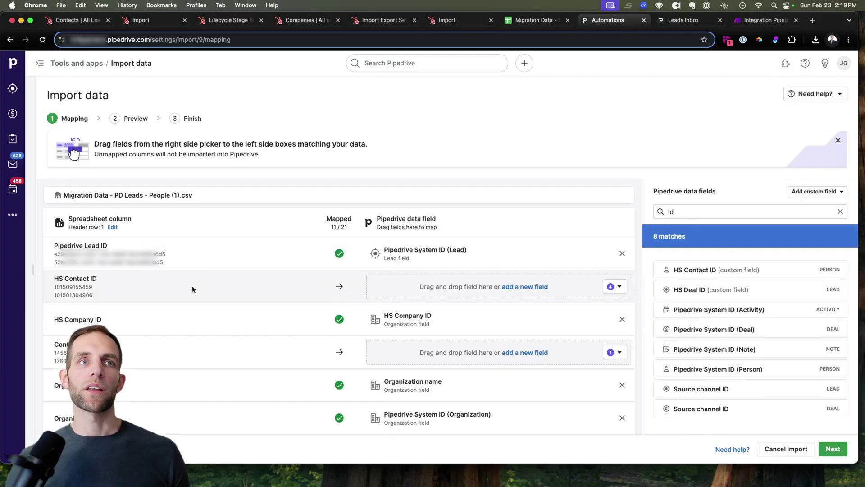
Step: Search the Pipedrive data fields for "associated" and for "hs" to look for the new custom lead fields
double_click(674, 211)
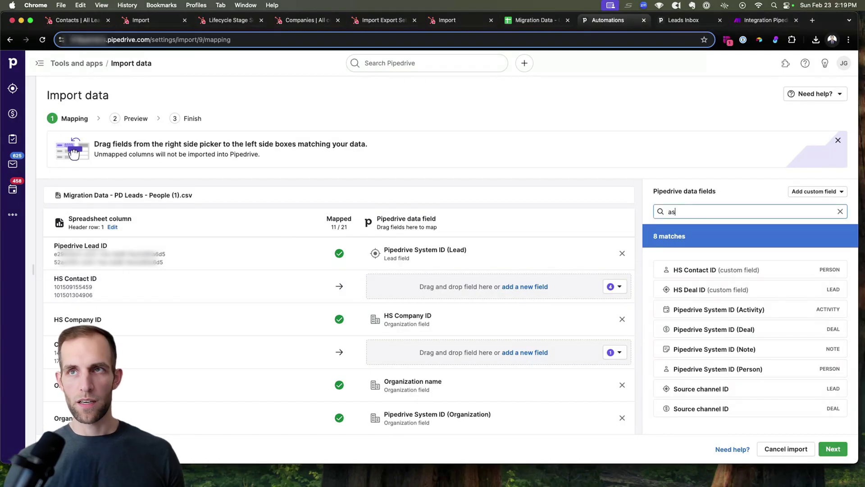
text(associated)
double_click(691, 213)
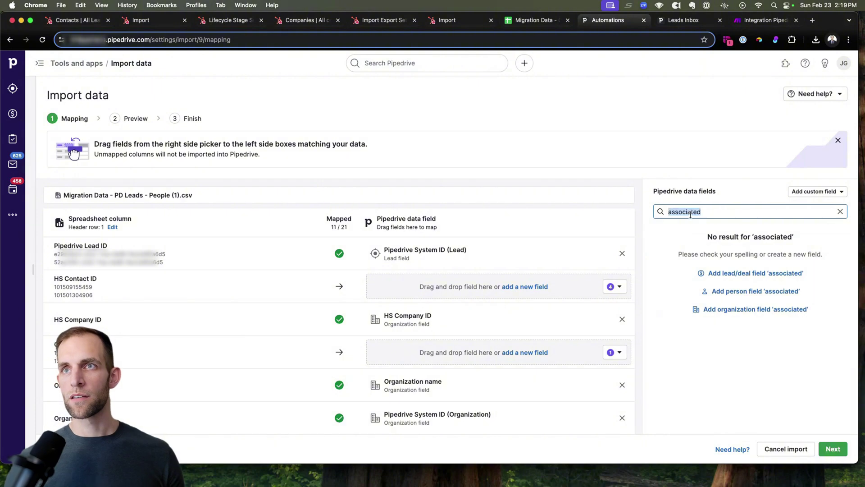
text(hs)
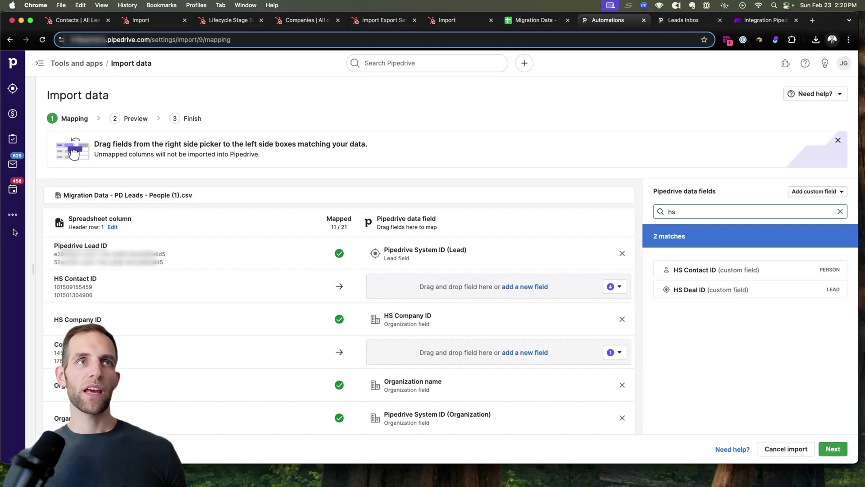
Step: Reload and resume the import, mapping HS Contact ID and HS Company ID to their matching "Associated to Lead" lead fields
click(43, 40)
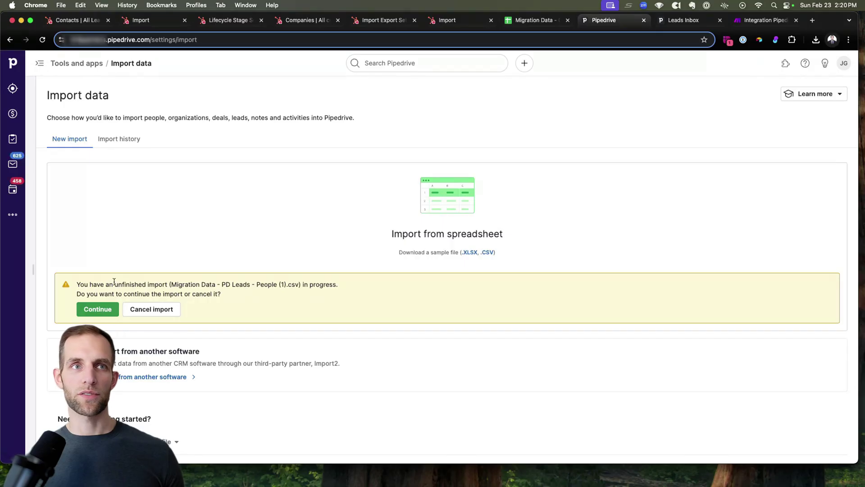
click(98, 310)
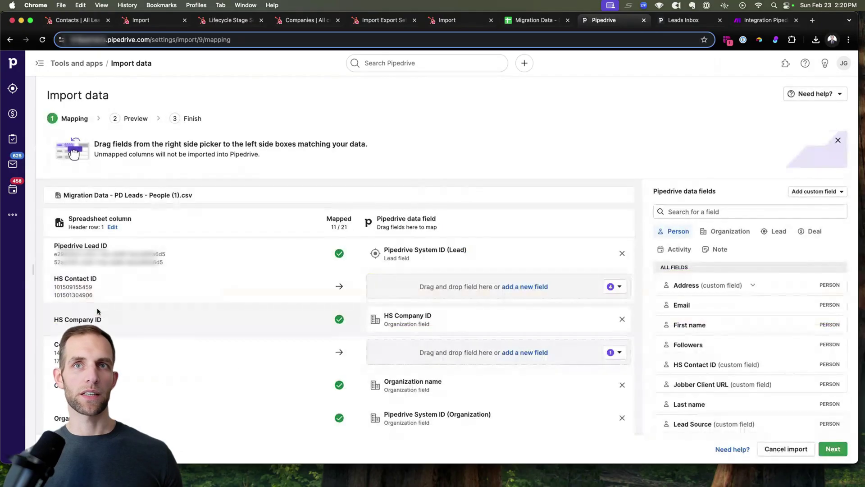
click(694, 209)
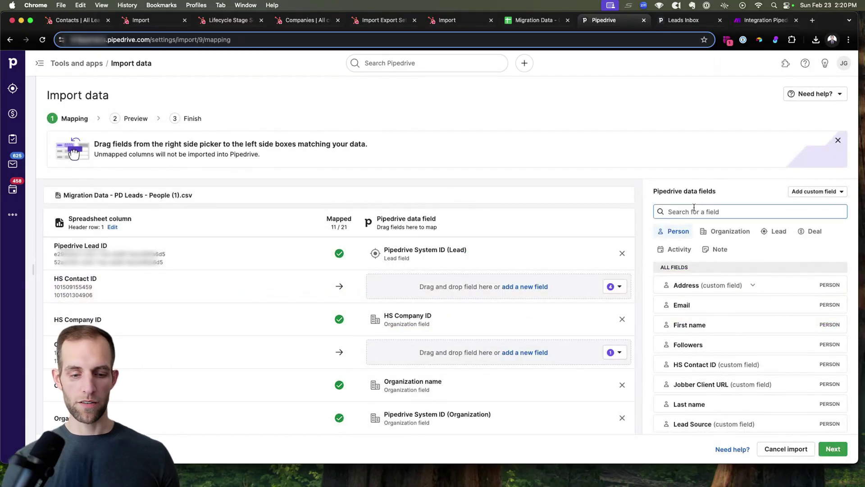
text(hs)
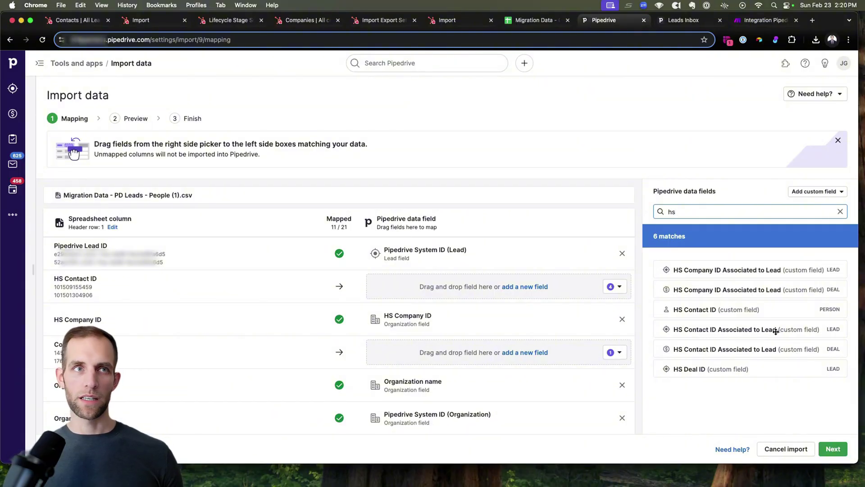
drag(776, 331, 561, 292)
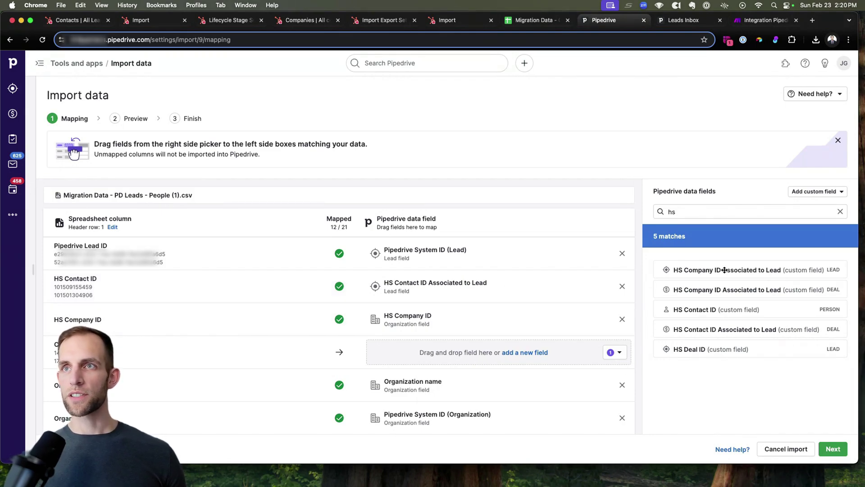
drag(725, 270, 477, 325)
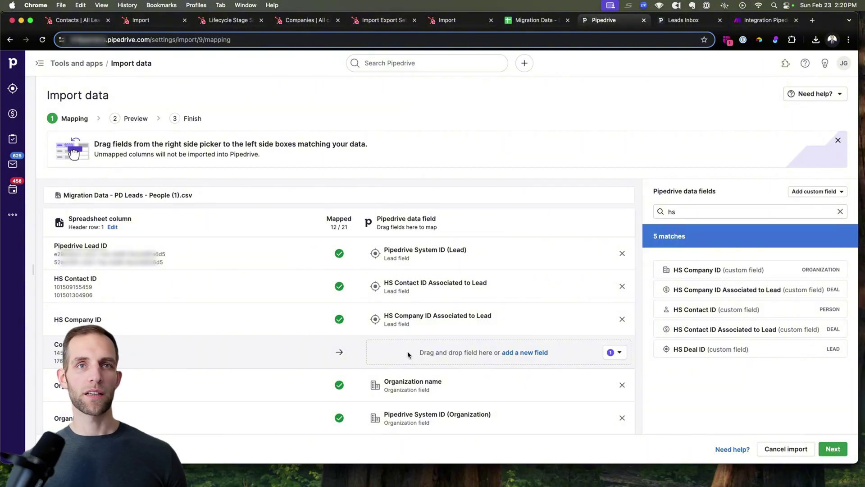
Step: Unmap the Organization and Organization ID columns, confirming removal of the required Pipedrive System ID (Organization) field
click(621, 385)
scroll(609, 406, down, 1)
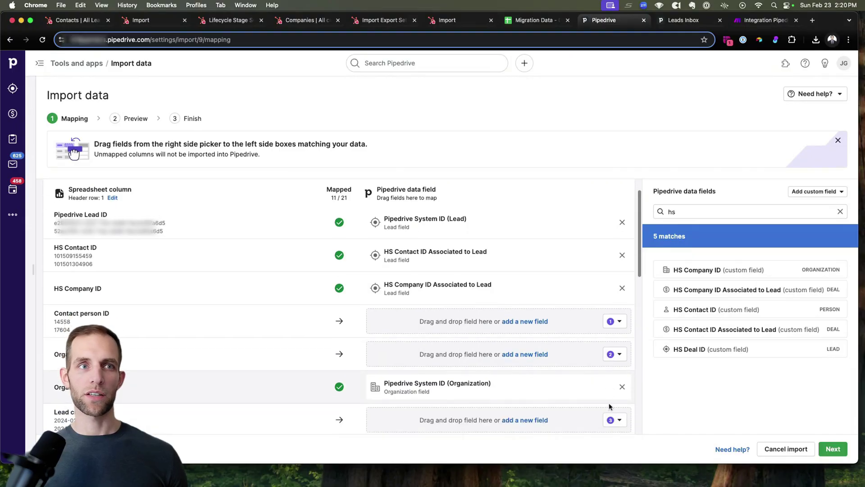
scroll(609, 407, down, 1)
click(622, 349)
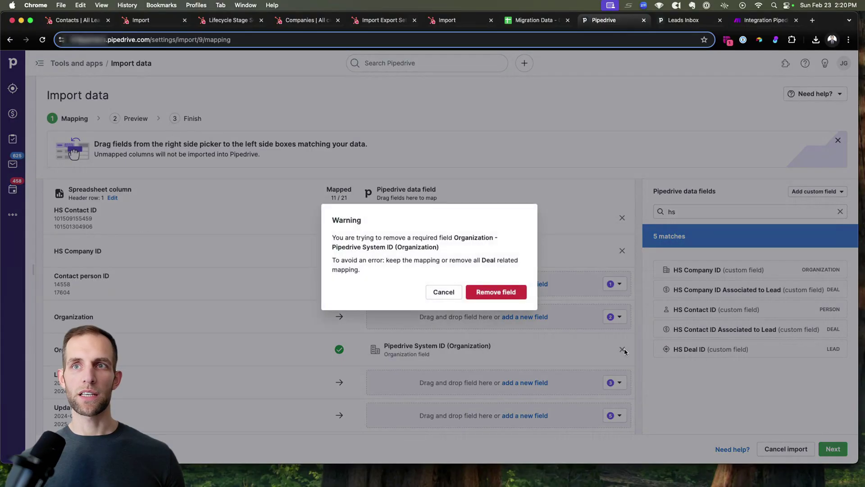
click(496, 292)
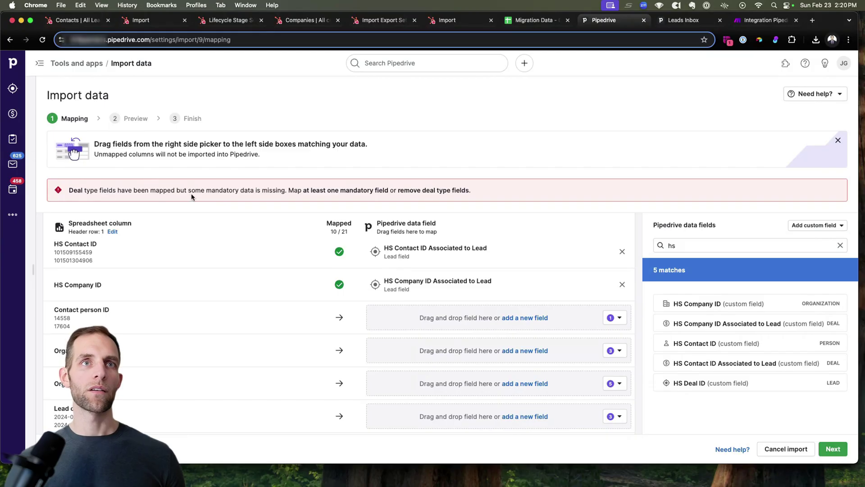
Step: Go through the remaining mapped columns and unmap the Call Status deal field
scroll(474, 334, up, 1)
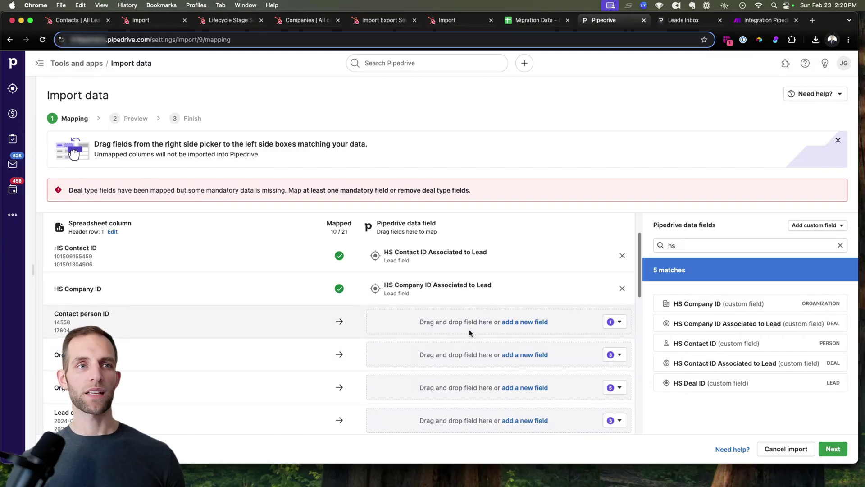
scroll(469, 333, down, 4)
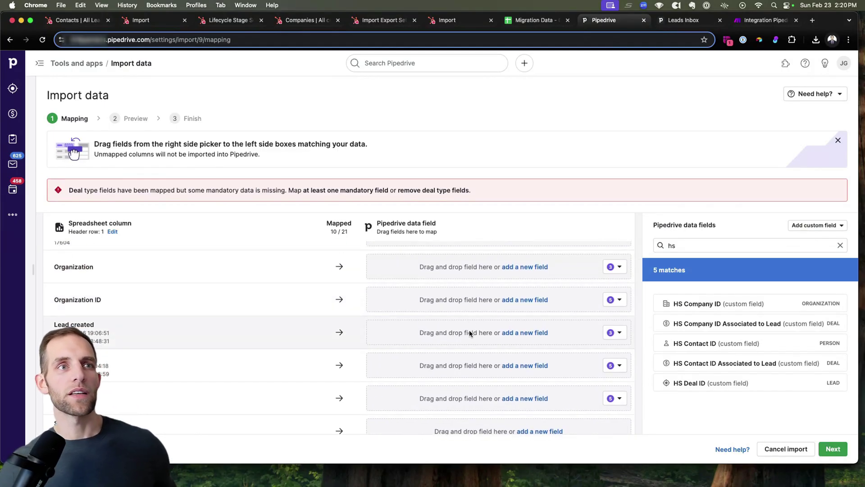
scroll(469, 333, down, 3)
scroll(469, 331, up, 10)
scroll(446, 336, down, 12)
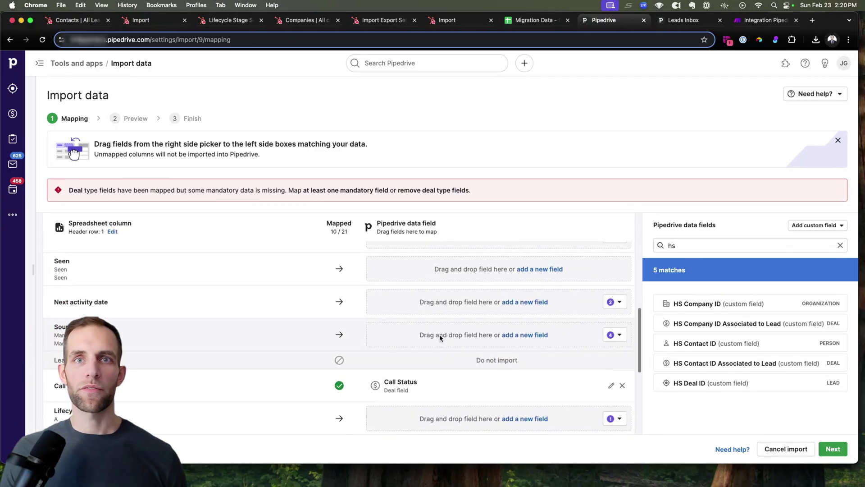
click(623, 386)
Step: Recheck the ID mappings and view the suggested field for the Contact person ID column without applying it
scroll(442, 362, up, 7)
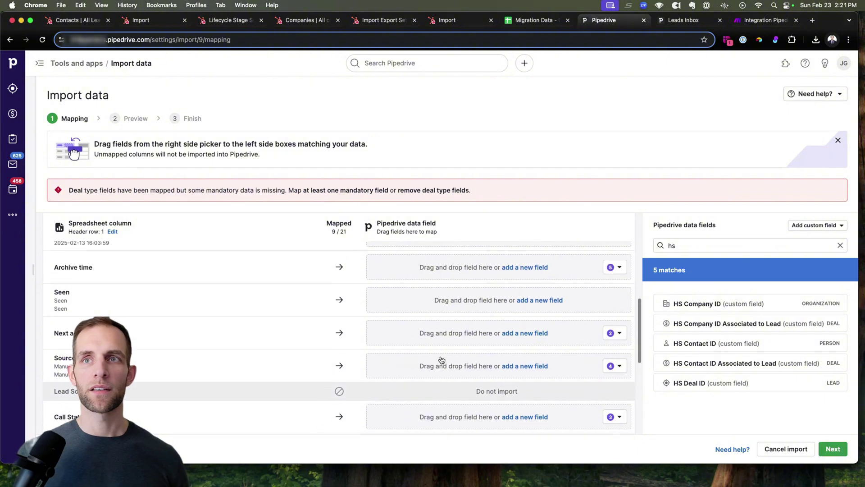
scroll(441, 360, up, 7)
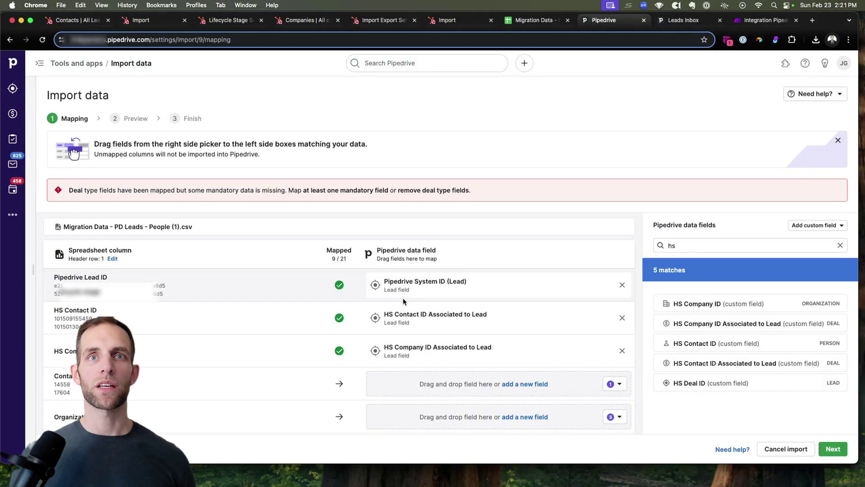
scroll(408, 356, down, 2)
click(618, 335)
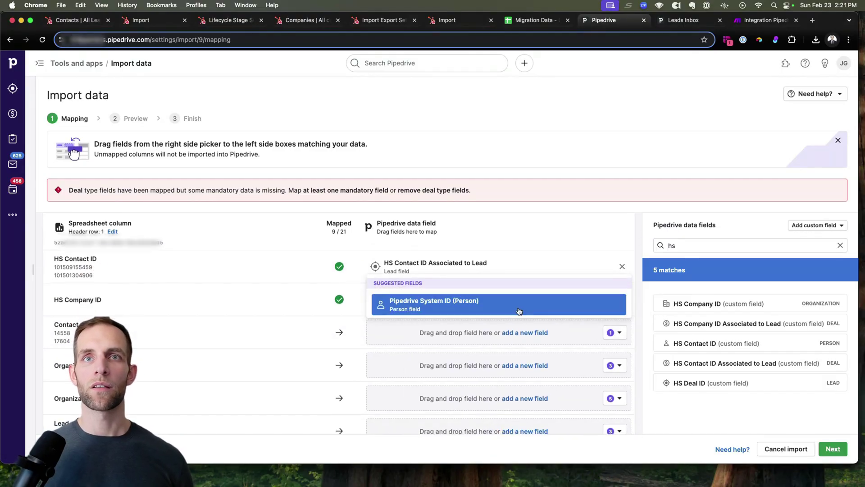
click(642, 343)
Step: Unmap the Services, Other Services, Job Address, Notes, Import List Name and HS Deal ID columns
scroll(425, 315, down, 3)
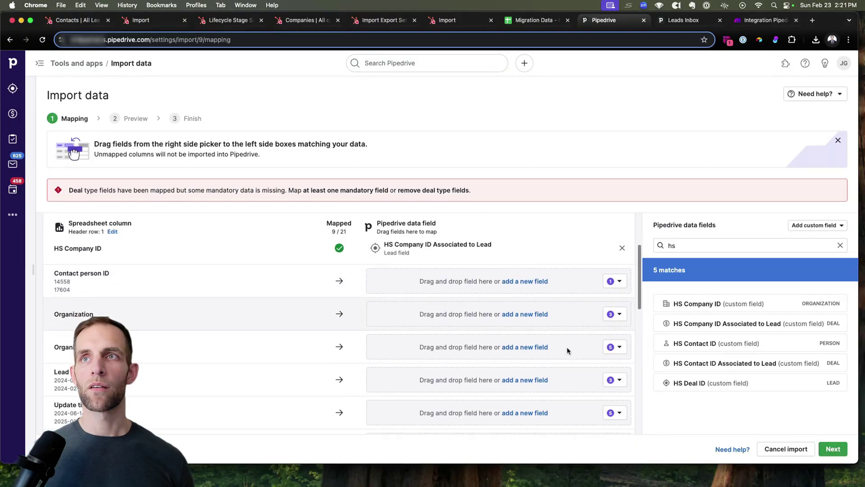
scroll(567, 350, up, 5)
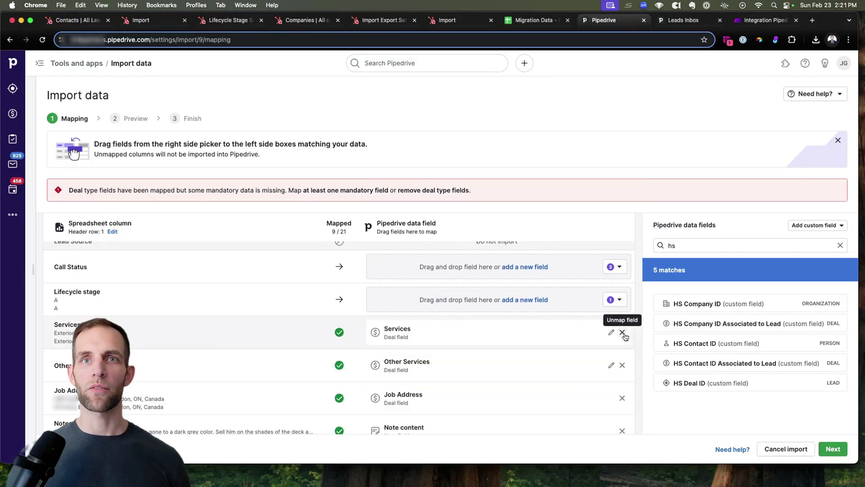
click(623, 333)
click(622, 365)
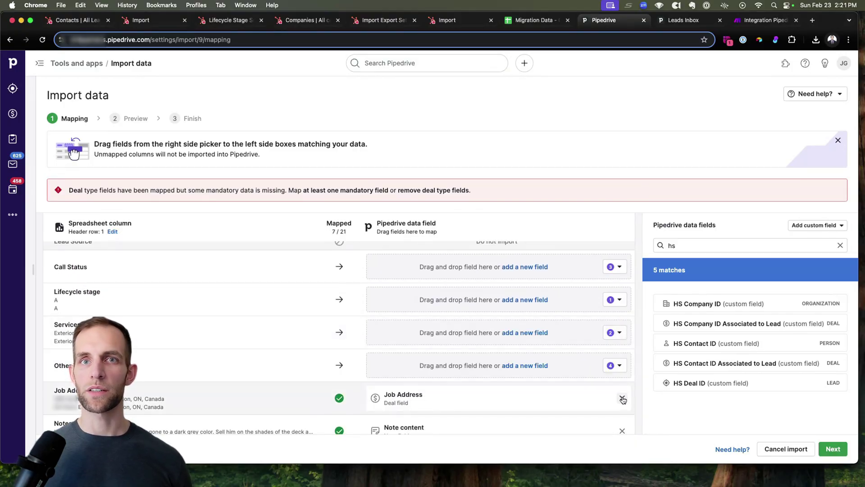
click(622, 398)
click(623, 347)
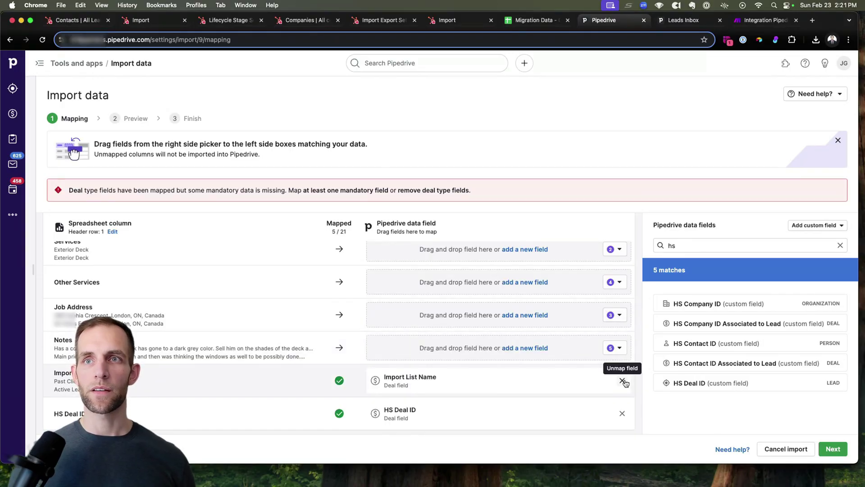
click(622, 381)
click(622, 413)
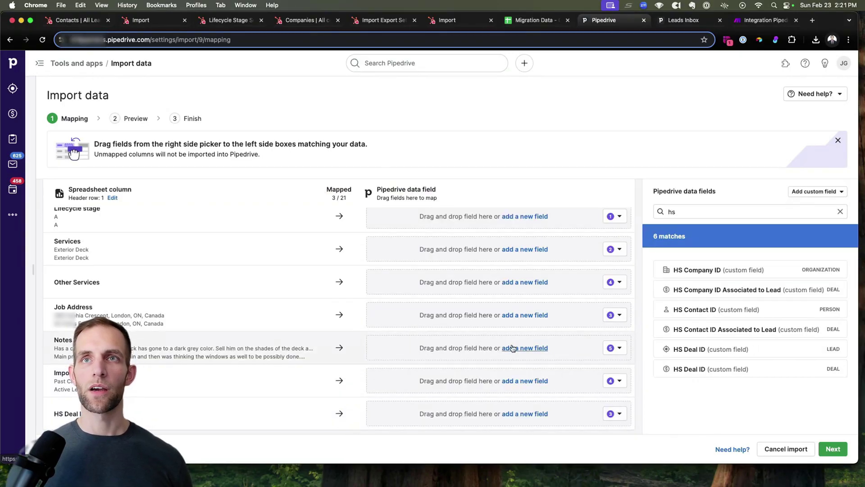
Step: Review the remaining column mappings, proceed to the preview and start the import
scroll(513, 348, up, 10)
scroll(424, 394, down, 6)
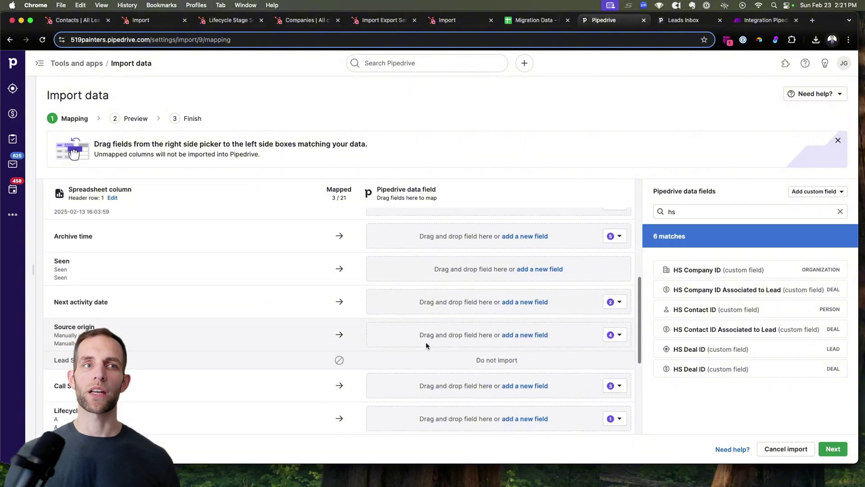
scroll(427, 346, down, 5)
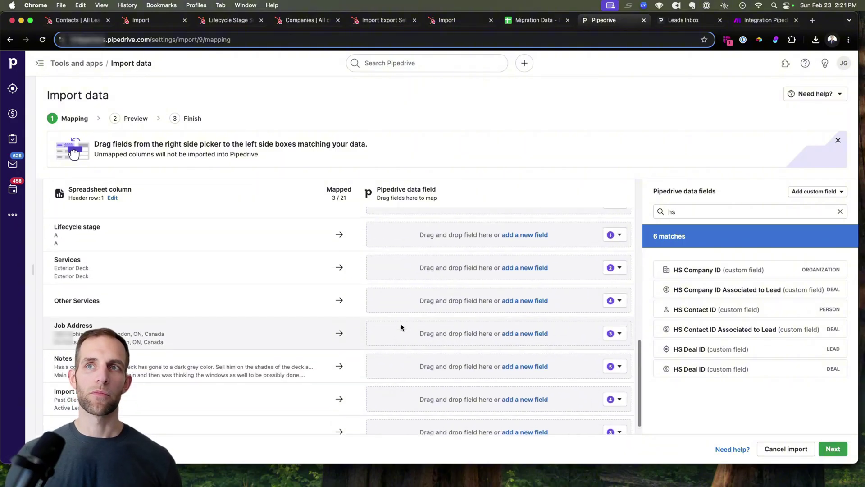
scroll(401, 328, up, 10)
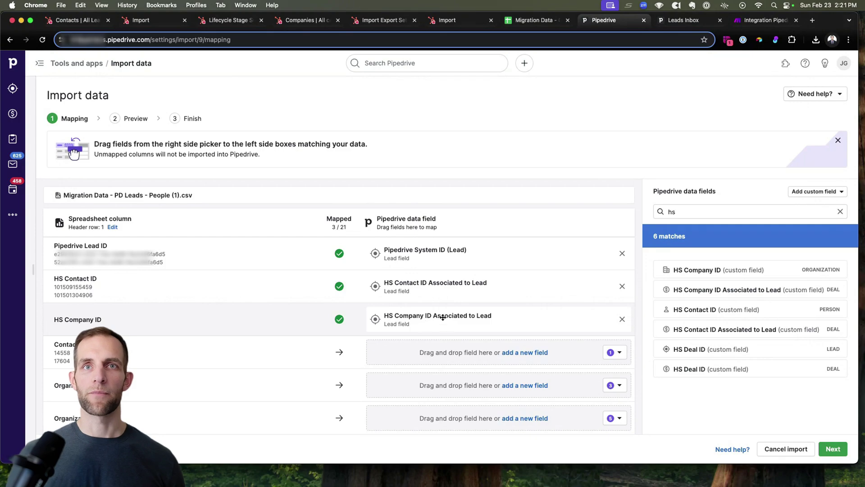
click(834, 449)
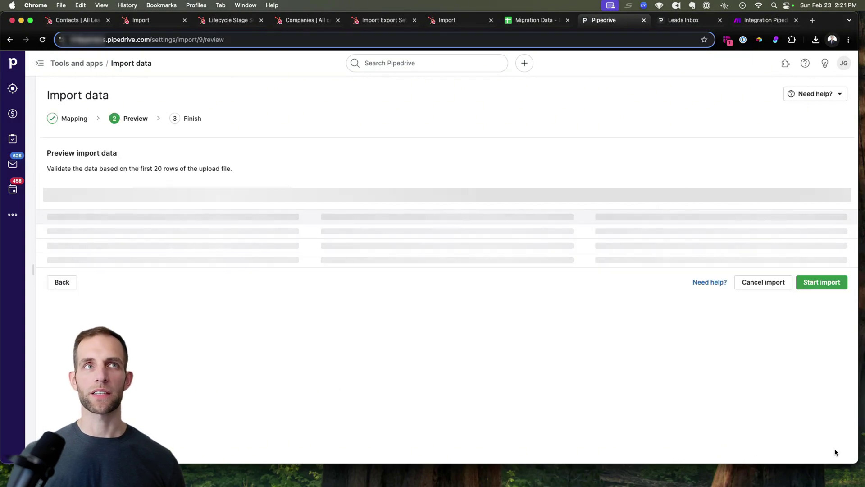
click(825, 283)
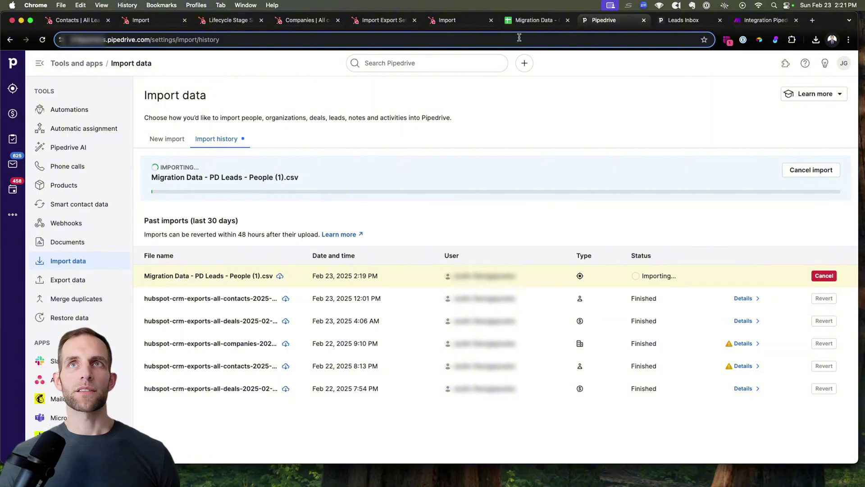
Step: Switch to the Migration Data spreadsheet and download the PD Leads - Companies sheet as a CSV file
click(532, 20)
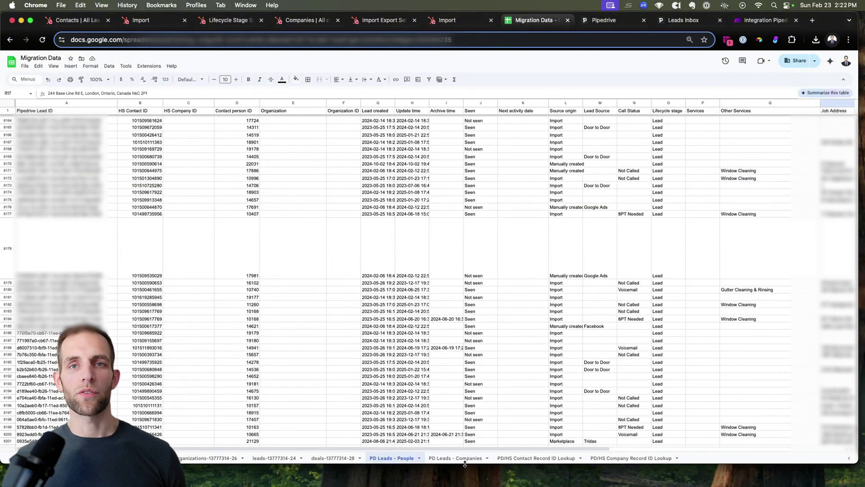
click(456, 458)
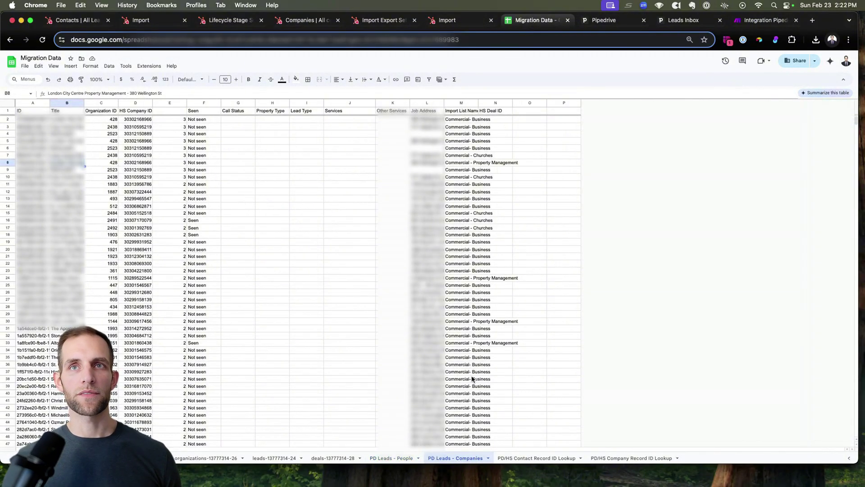
click(34, 82)
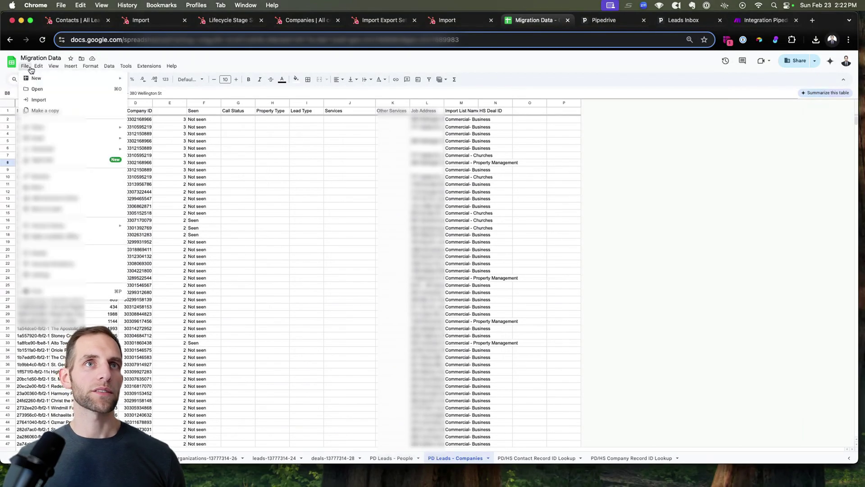
click(180, 141)
click(25, 66)
mouse_move(41, 150)
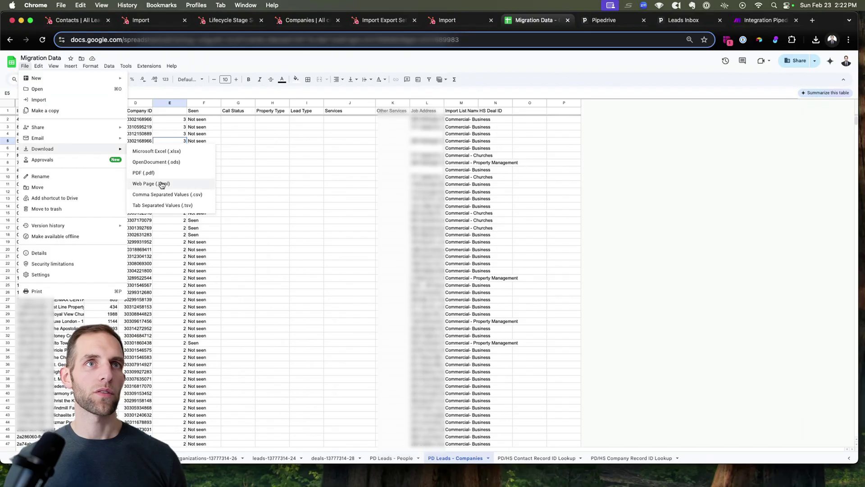
click(166, 197)
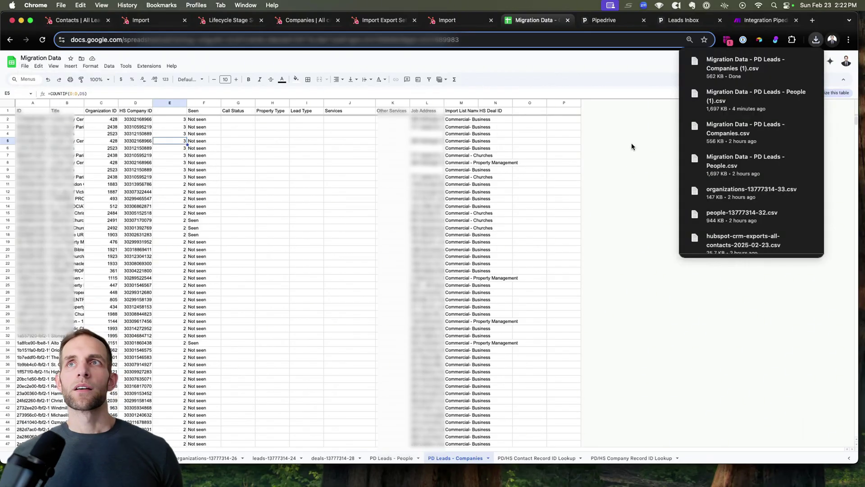
Step: Return to Pipedrive's Leads Inbox, search the saved filters for "migration" and begin creating a new filter
click(604, 22)
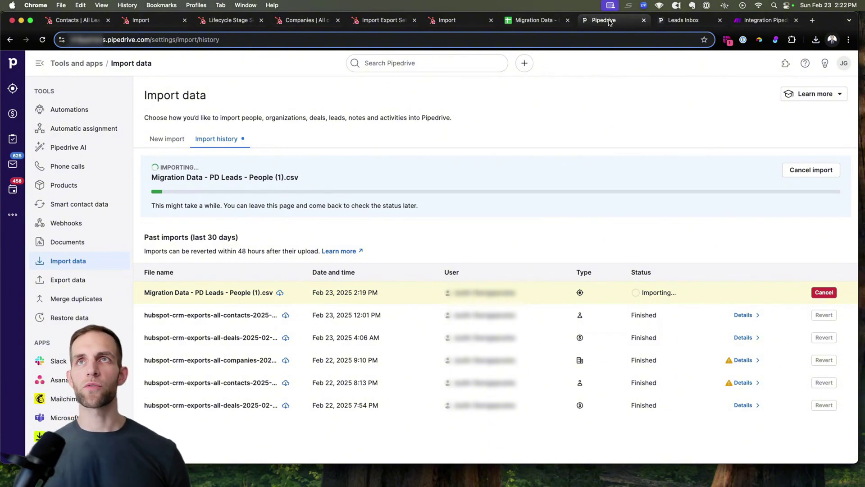
click(661, 22)
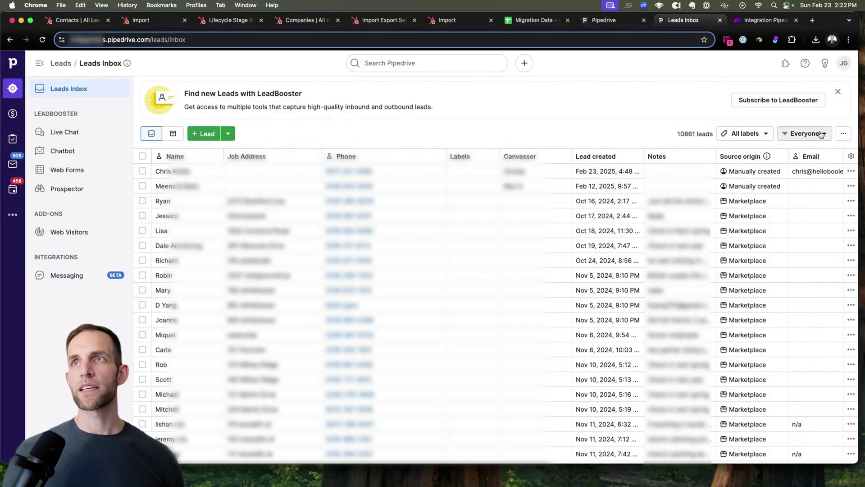
click(803, 133)
text(migration)
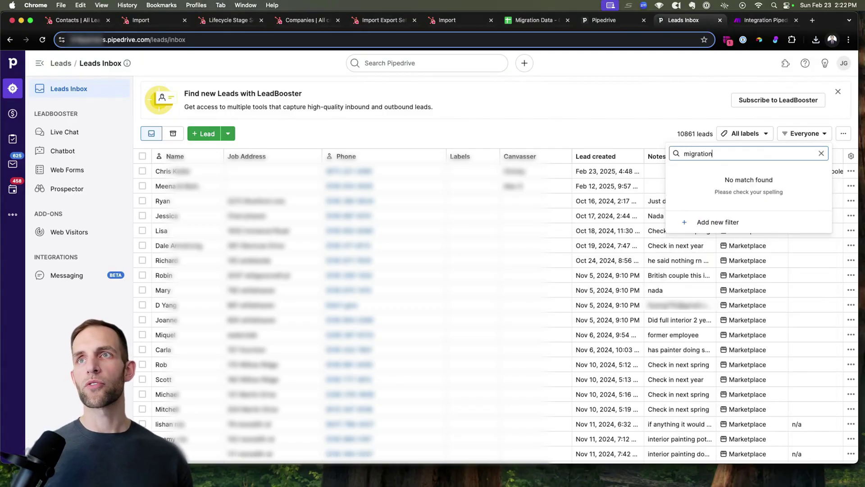
click(717, 223)
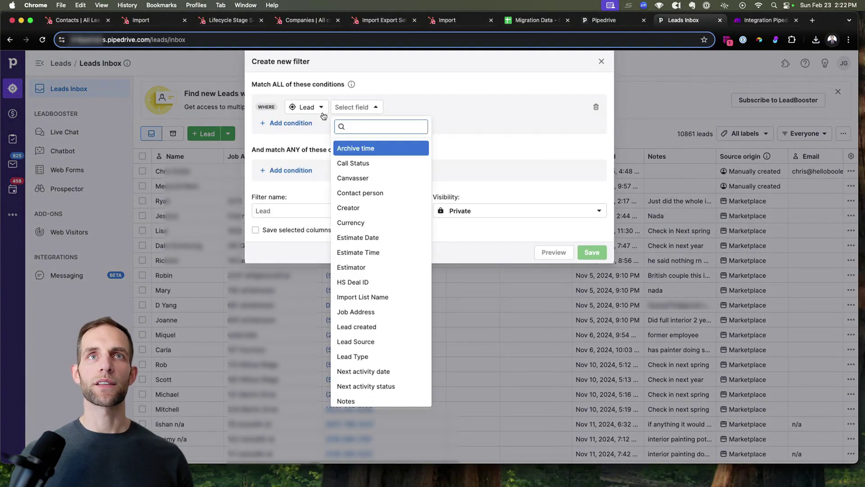
Step: Add a match-ANY condition to the filter requiring the lead field HS Company ID Associated to Lead to be empty
click(322, 108)
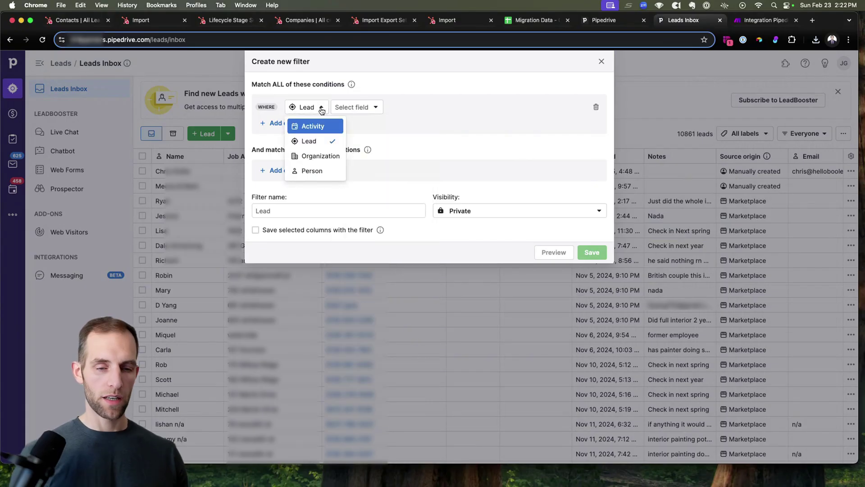
click(271, 170)
click(270, 170)
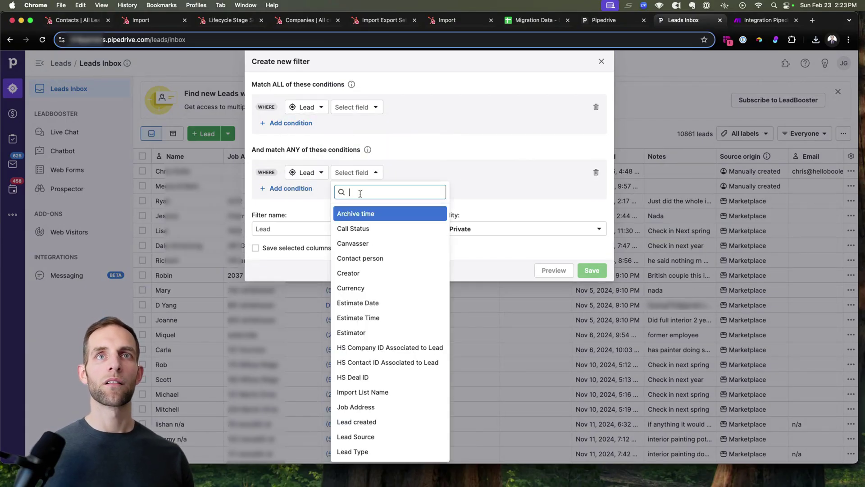
text(ass)
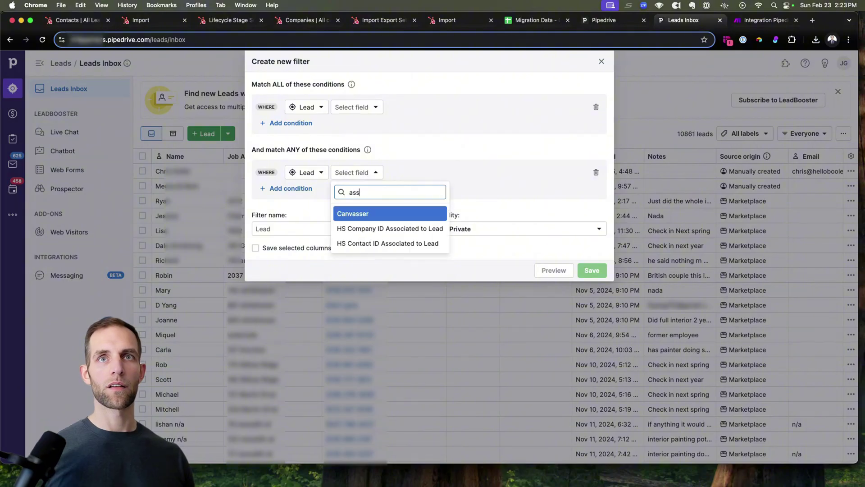
click(374, 233)
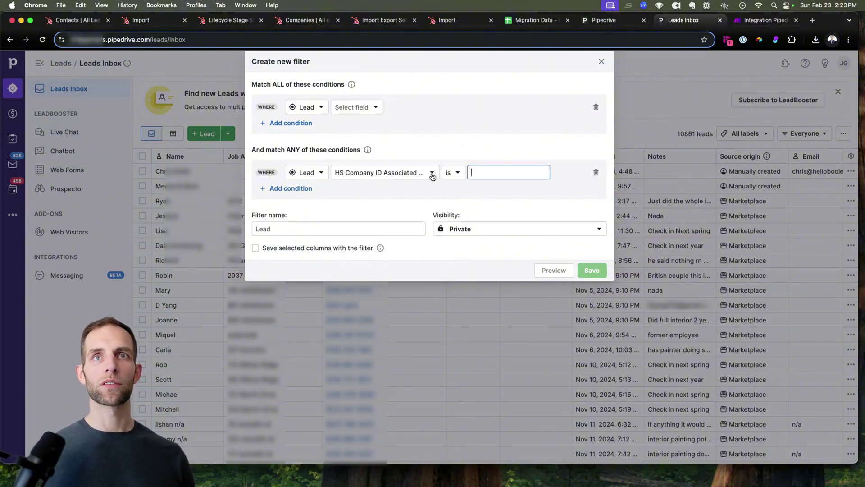
click(452, 172)
click(448, 191)
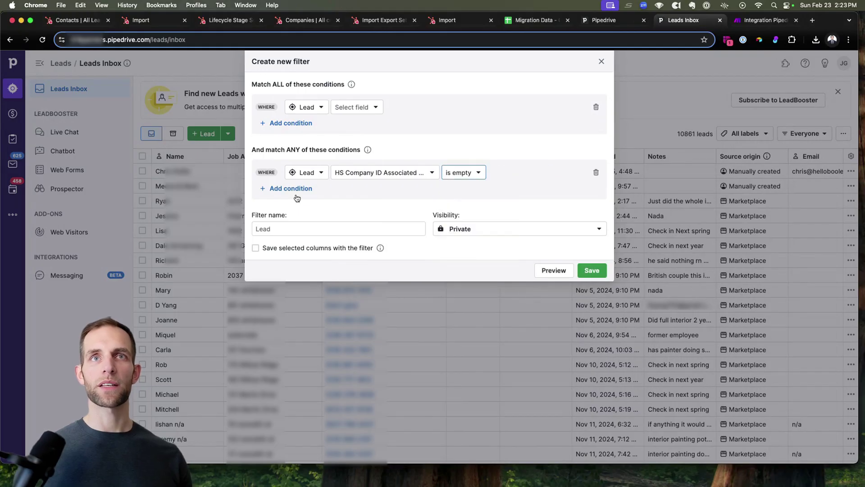
Step: Add a second match-ANY condition requiring the lead field HS Contact ID Associated to Lead to be empty
click(283, 189)
click(346, 191)
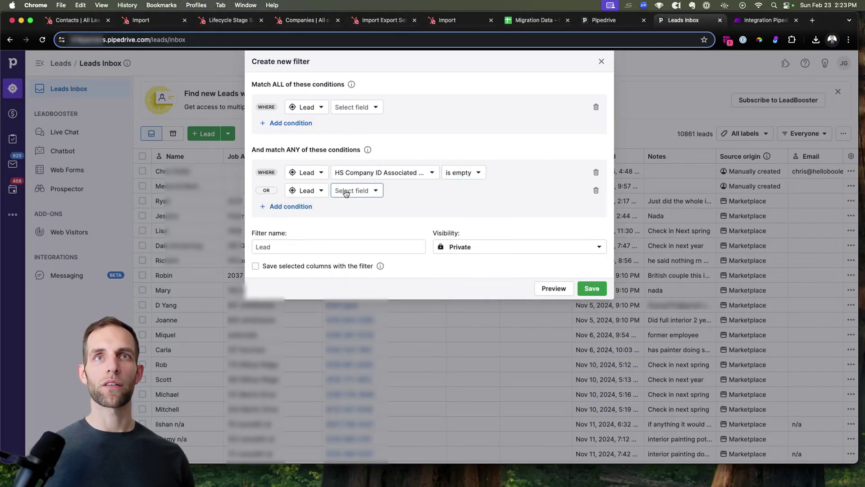
click(346, 191)
text(assoc)
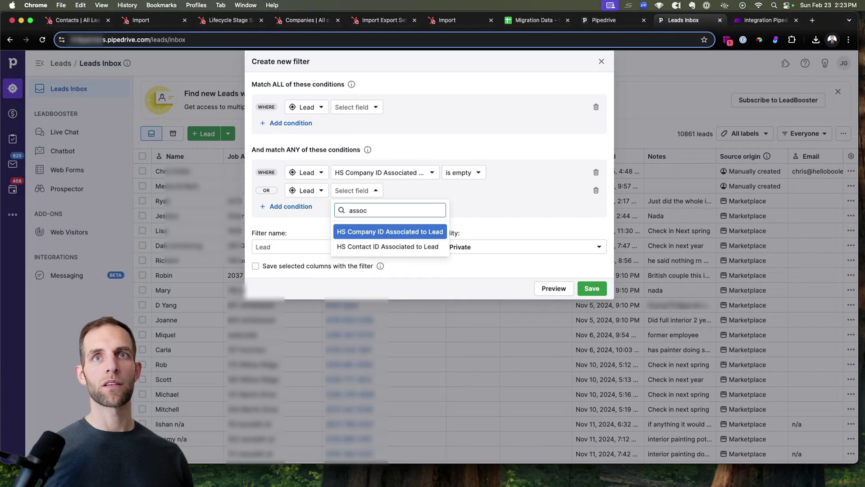
key(Down)
key(Return)
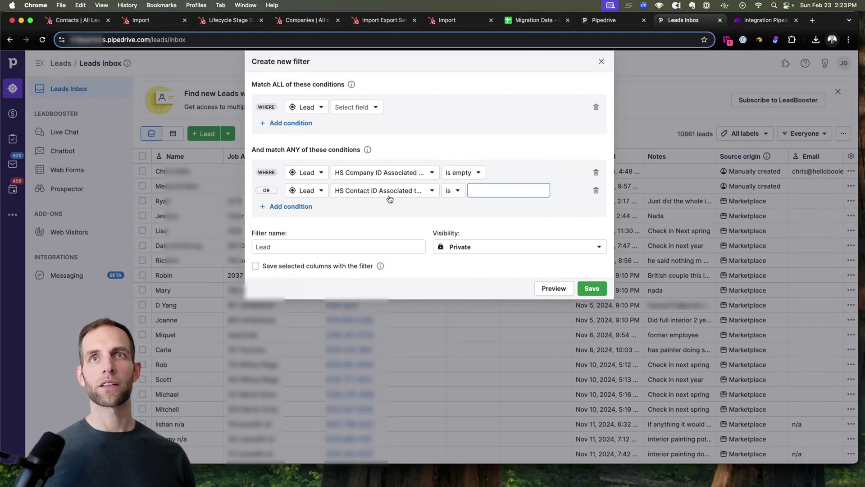
click(463, 194)
click(464, 209)
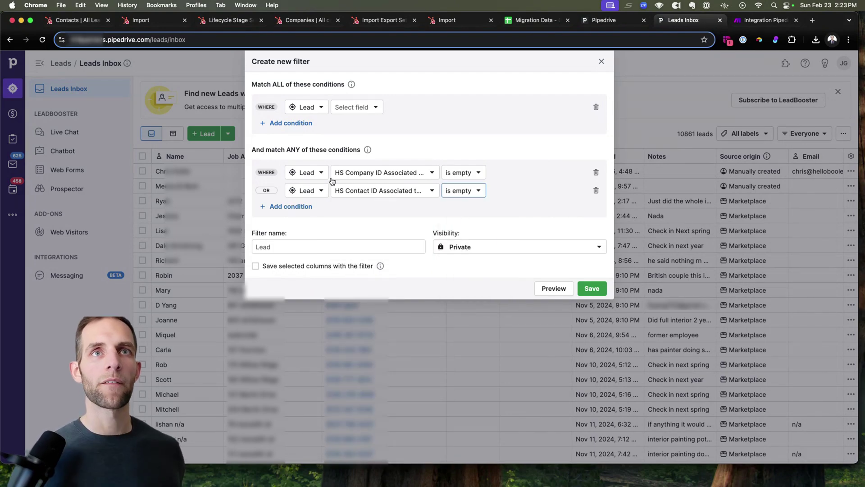
Step: Remove the blank match-ALL condition and save the filter with Private visibility
click(595, 107)
click(494, 233)
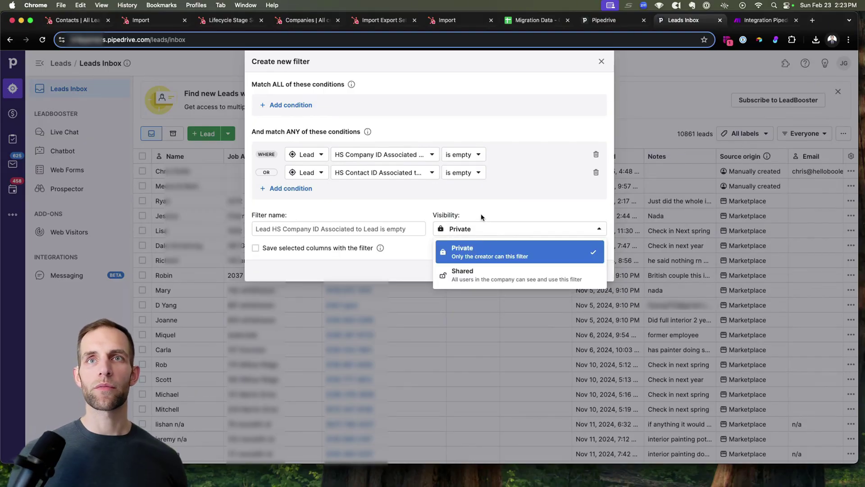
click(483, 218)
click(593, 268)
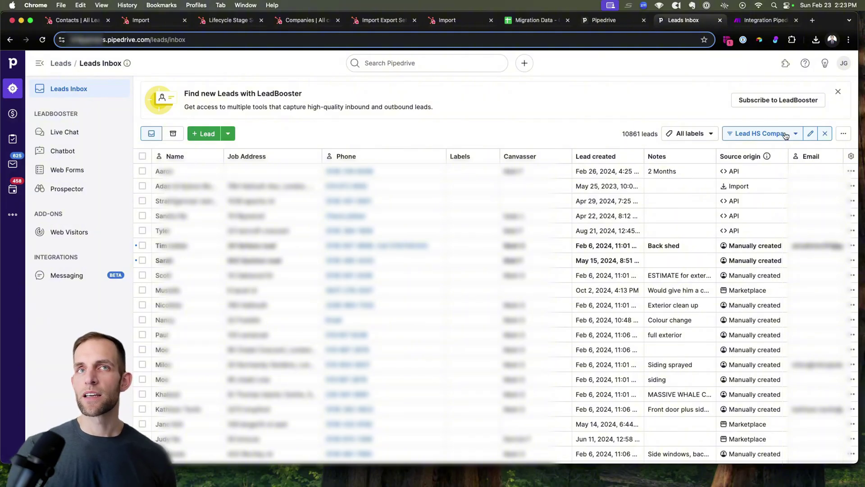
Step: Customize the leads list columns to hide every visible column except Name
scroll(500, 189, right, 10)
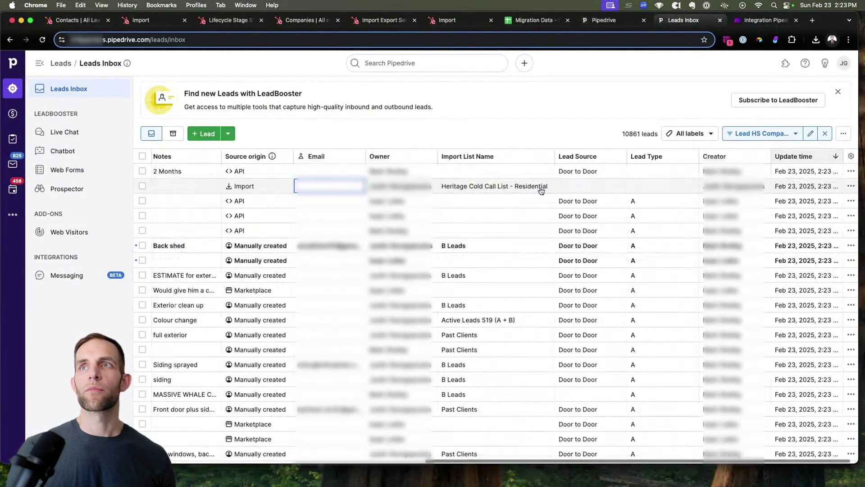
scroll(561, 189, left, 10)
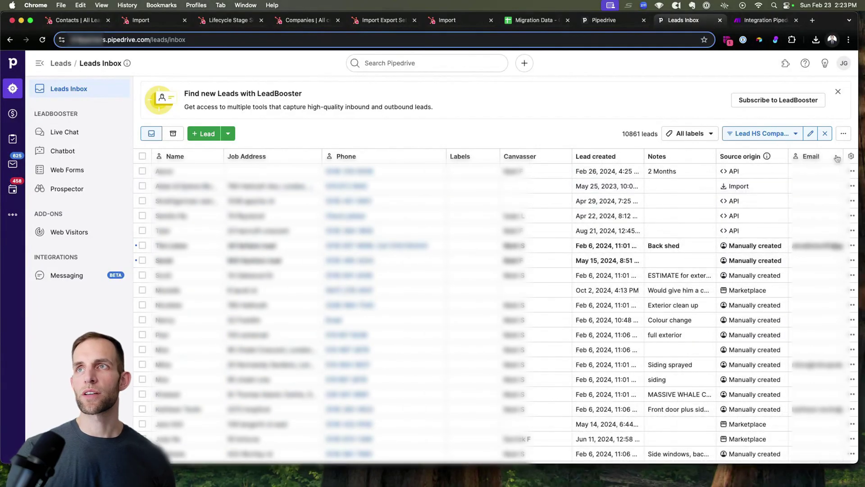
click(851, 156)
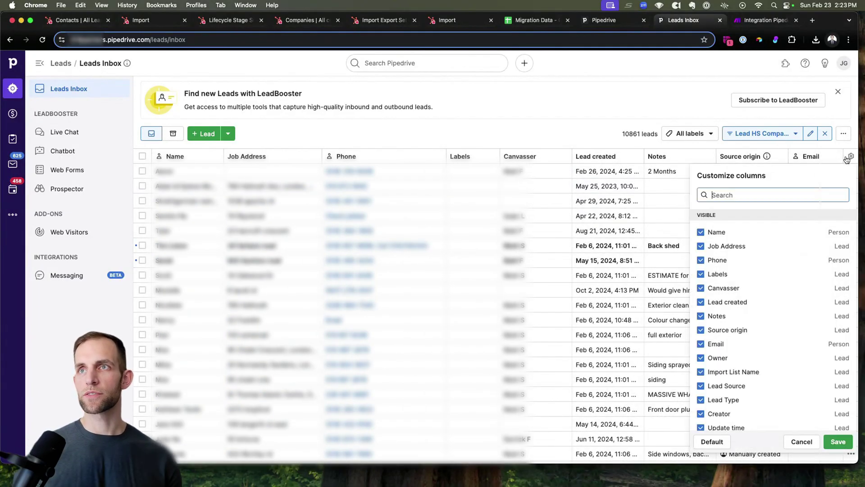
click(701, 246)
click(700, 260)
click(700, 274)
click(701, 288)
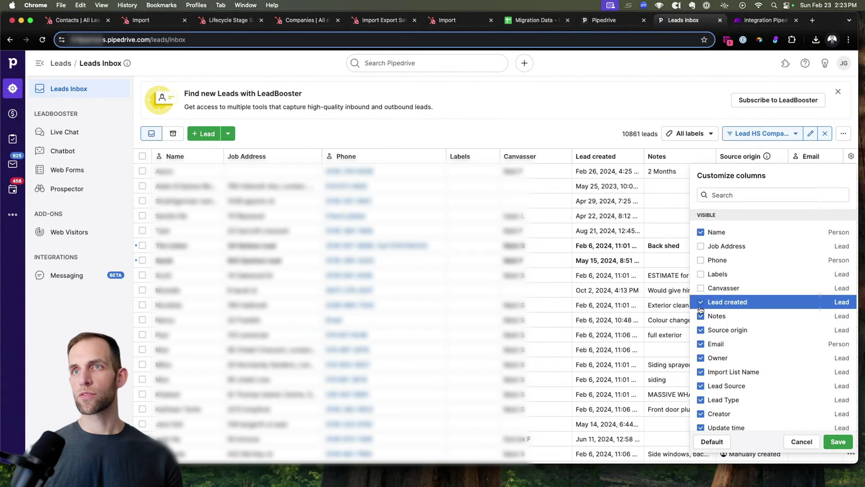
click(700, 302)
click(701, 316)
click(700, 330)
click(700, 344)
click(700, 358)
click(700, 372)
click(700, 386)
click(842, 443)
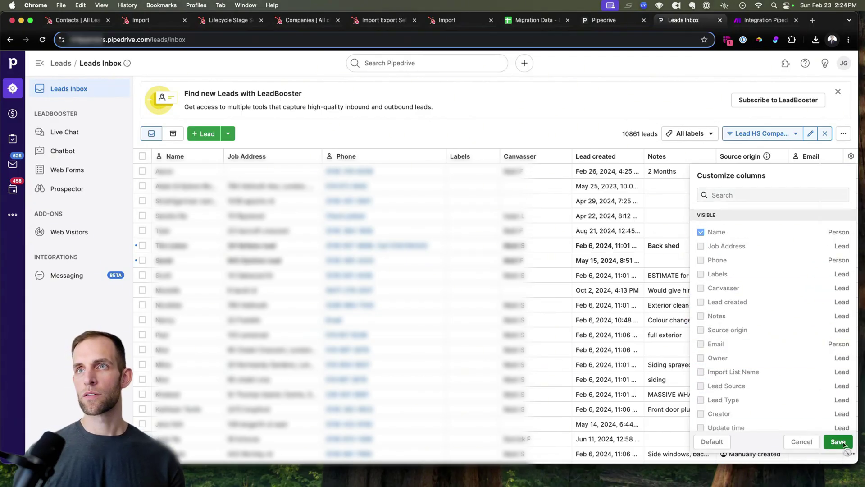
Step: Search the columns for "assoc", show HS Company ID and HS Contact ID Associated to Lead, and save the column layout
click(772, 195)
text(assoc)
click(700, 230)
click(701, 245)
click(836, 264)
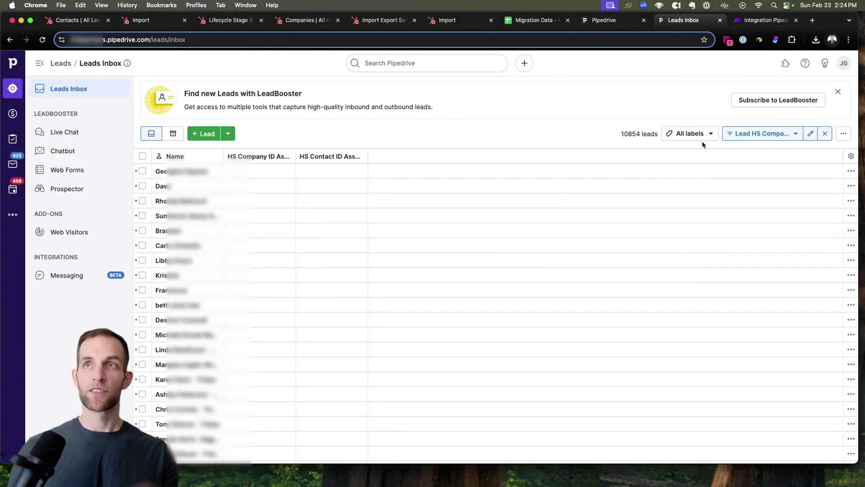
Step: Rename the active leads filter to "Migration - Leads Not in HubSpot" and save it
click(782, 135)
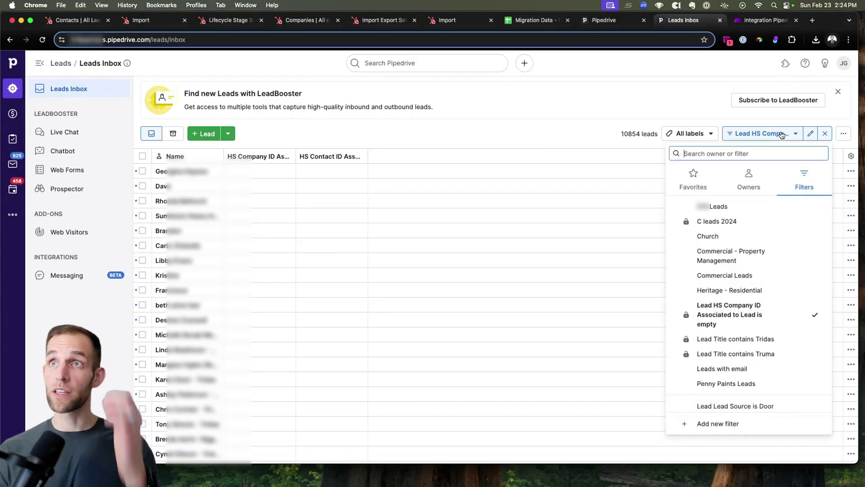
click(818, 307)
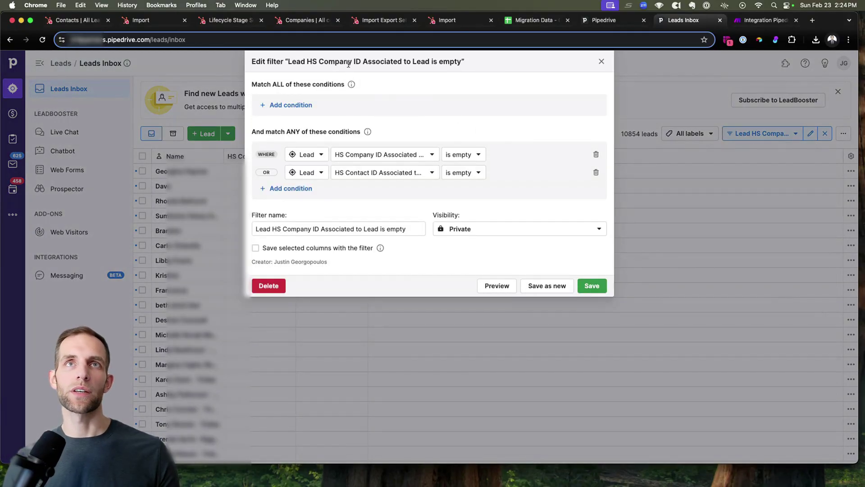
triple_click(311, 228)
text(Leads Not in HubSpot)
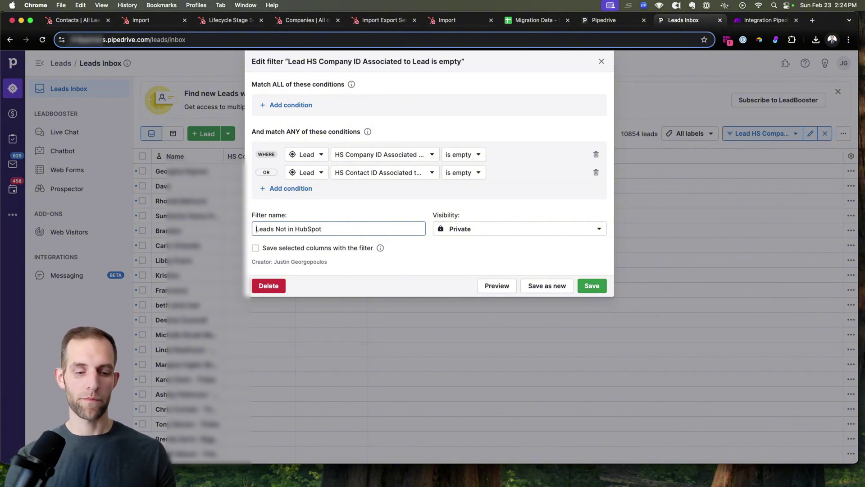
text(Migration -)
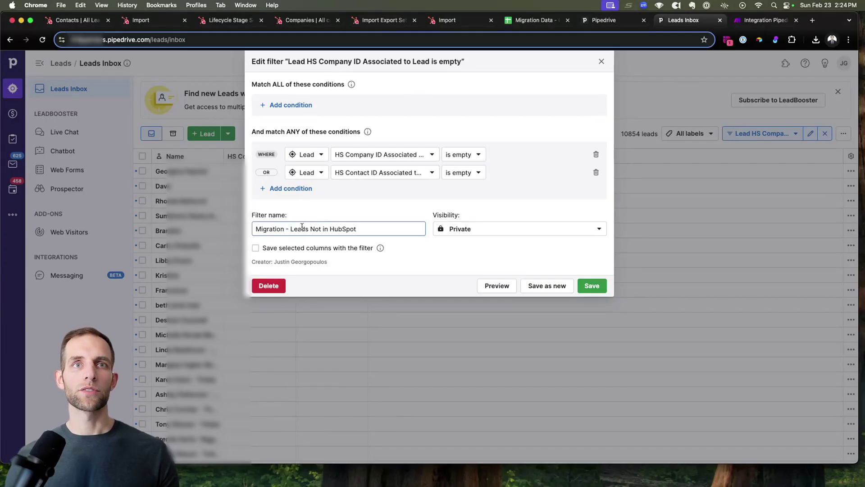
click(588, 283)
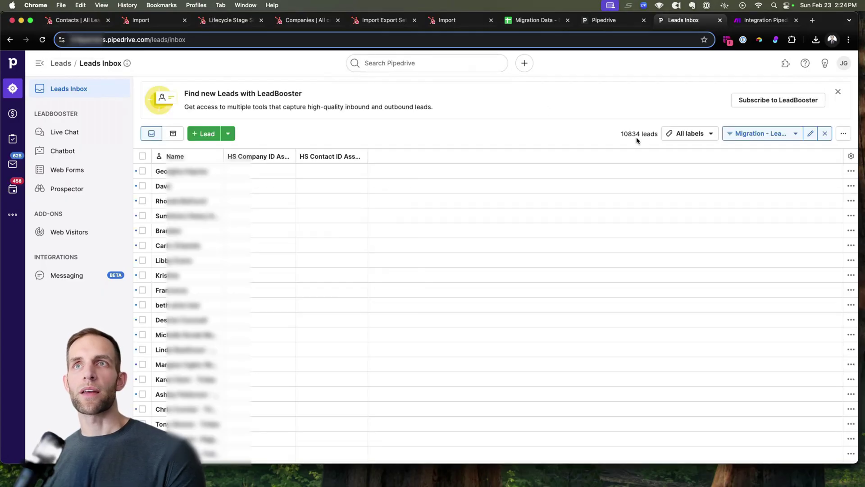
Step: Check the progress of the People CSV import, and refresh the filtered Leads Inbox to check its remaining lead count
click(602, 23)
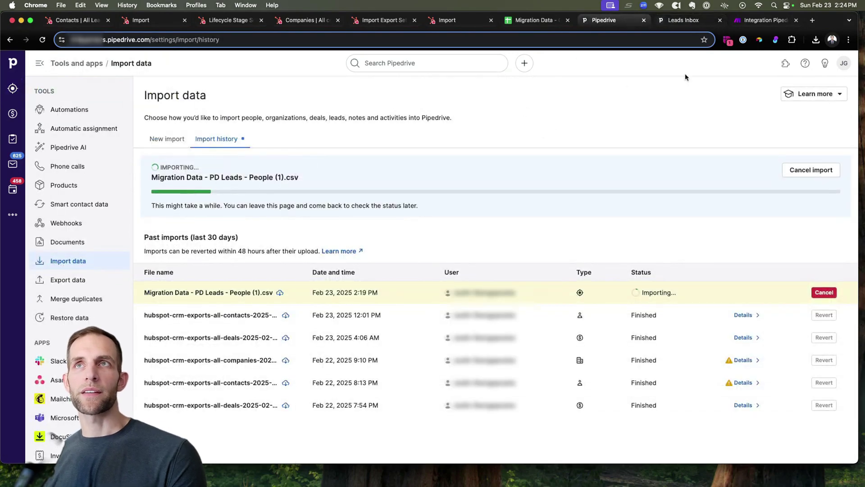
click(680, 20)
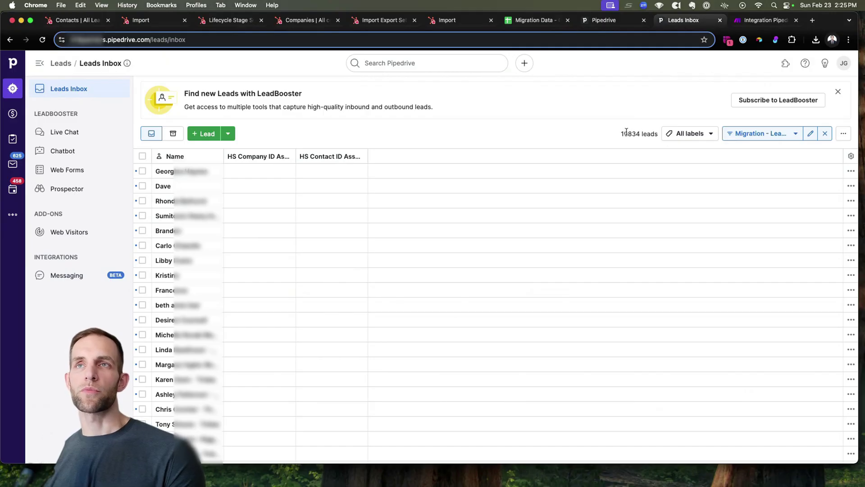
click(42, 39)
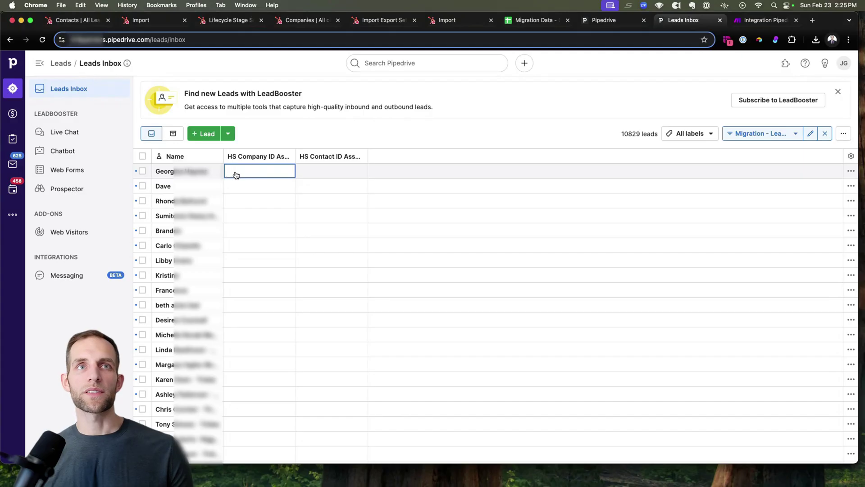
click(44, 40)
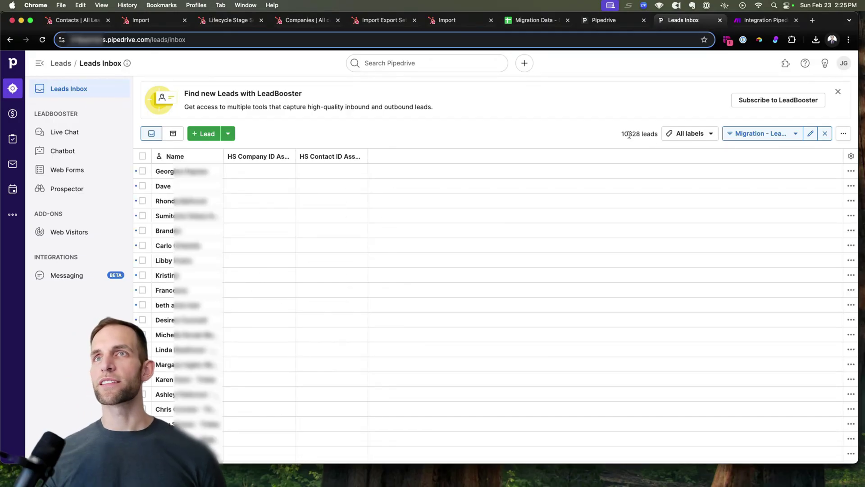
drag(629, 134, 641, 134)
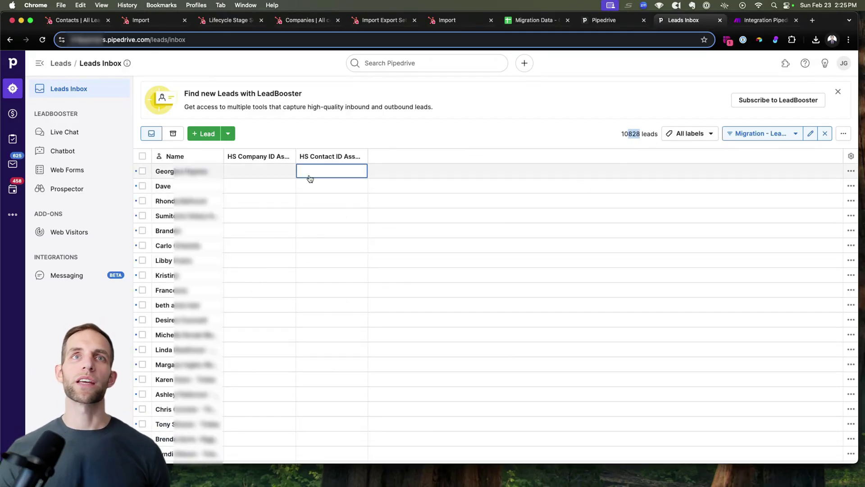